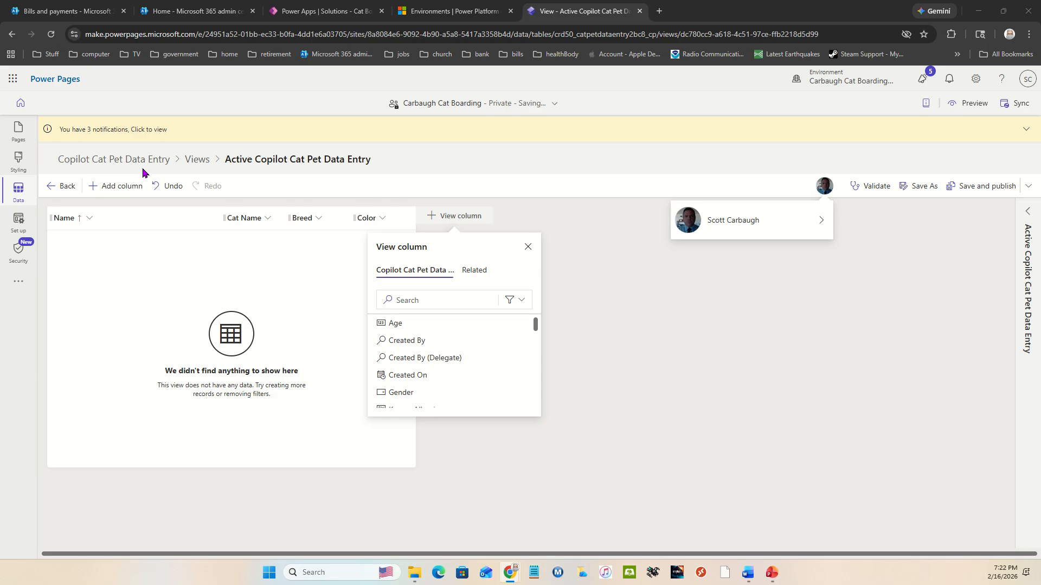
Step: Look through the columns available to add to the Active Copilot Cat Pet Data Entry view
scroll(453, 355, down, 4)
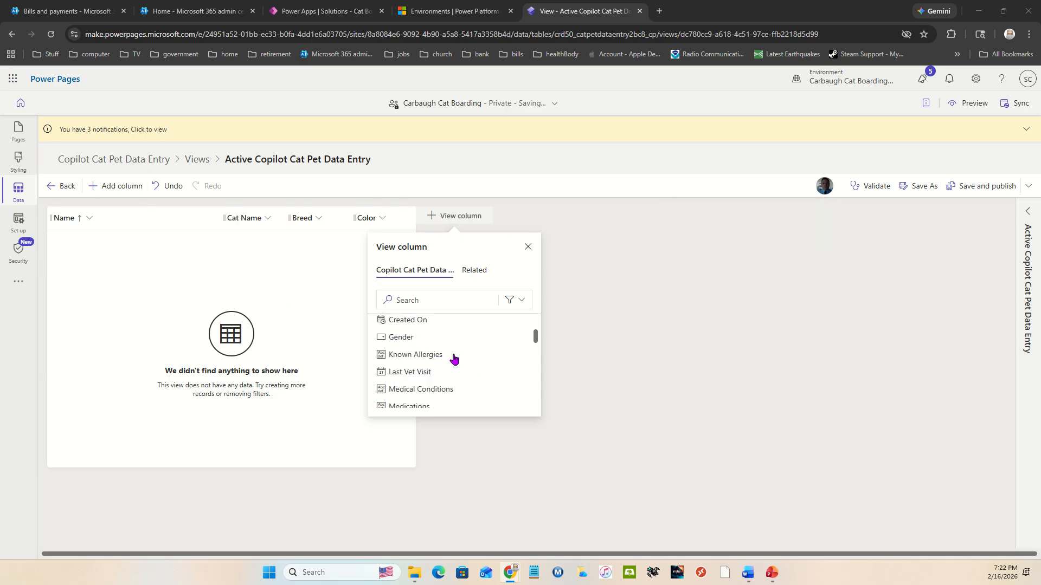
scroll(453, 359, down, 1)
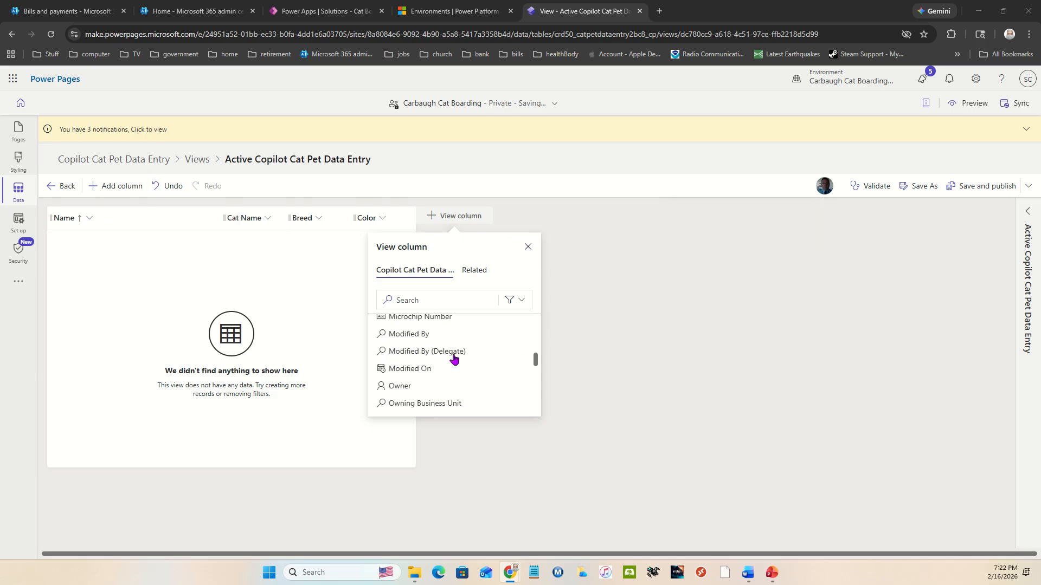
scroll(453, 358, up, 1)
mouse_move(455, 371)
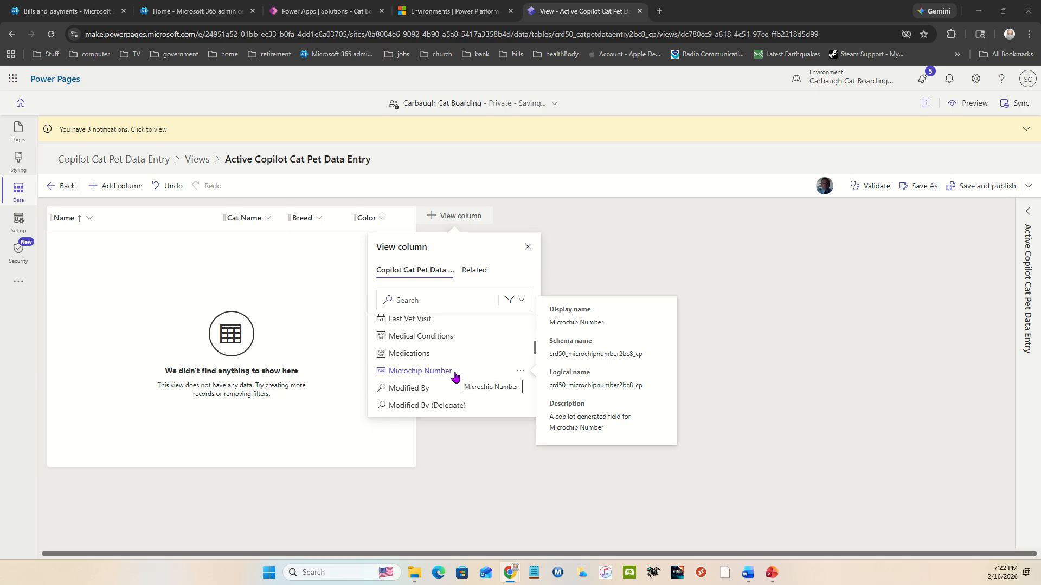
scroll(454, 374, down, 2)
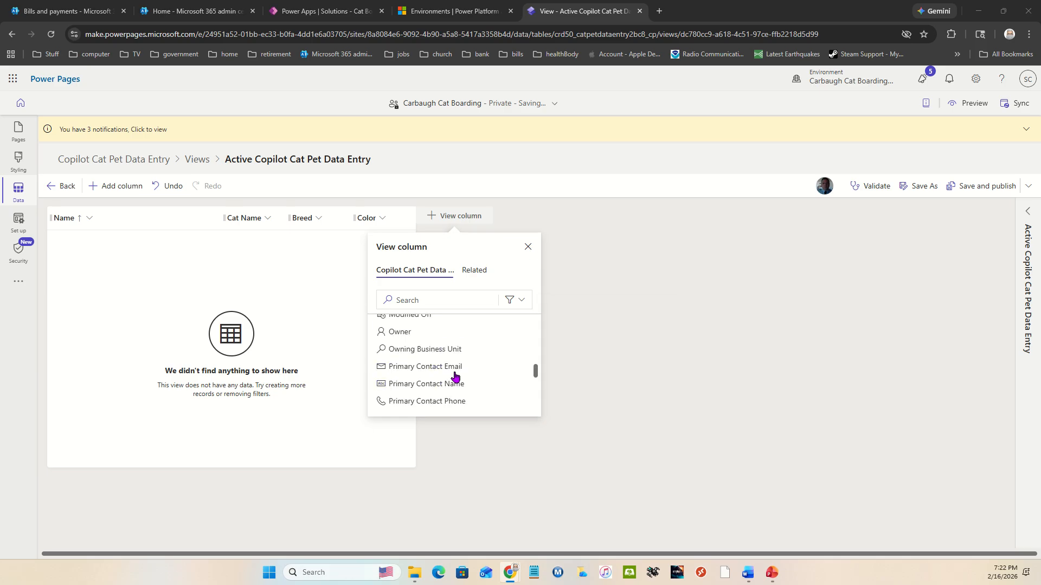
scroll(458, 376, down, 1)
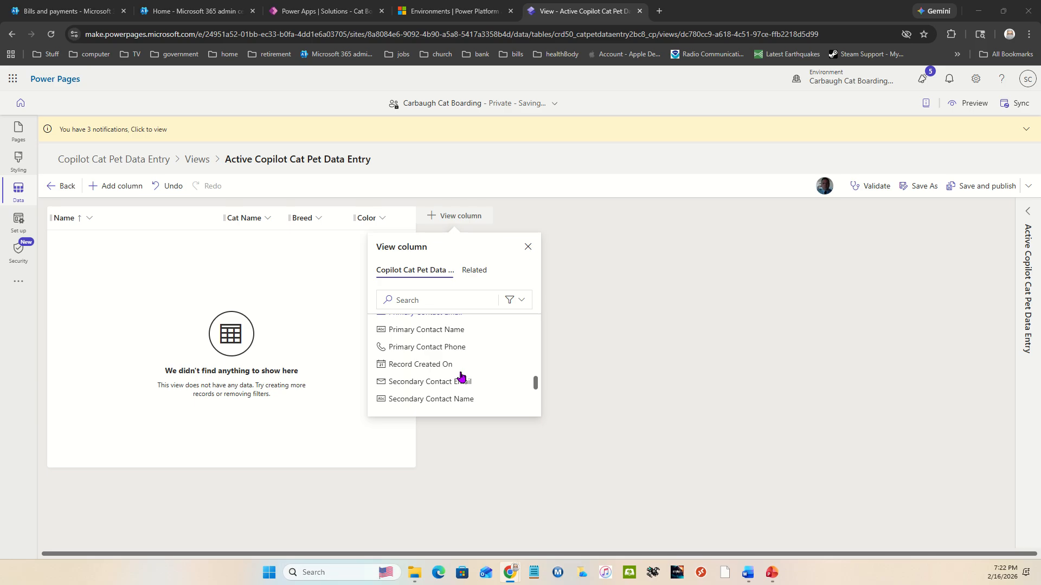
scroll(461, 376, down, 1)
scroll(461, 377, down, 1)
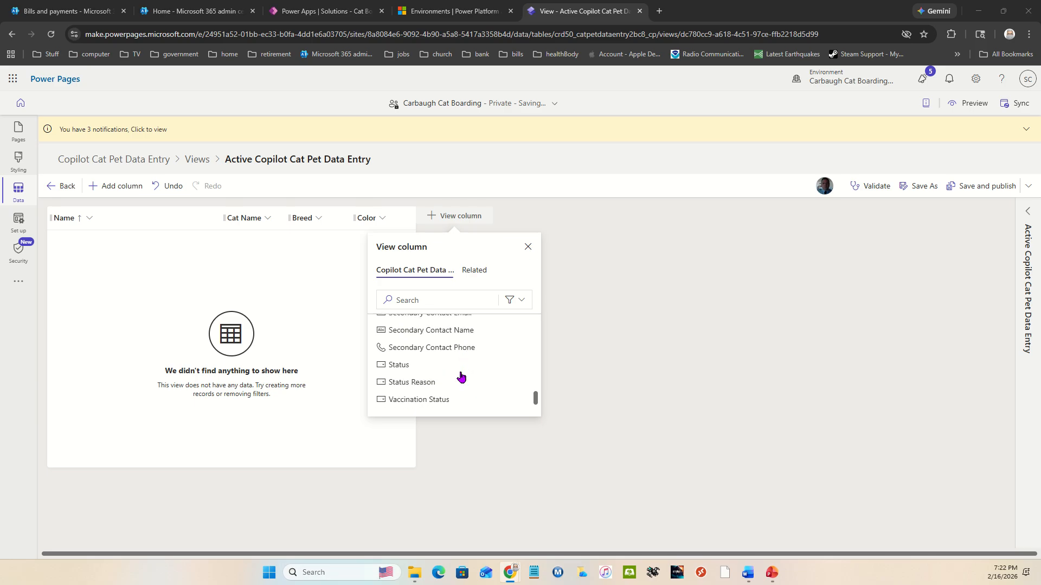
scroll(461, 376, up, 8)
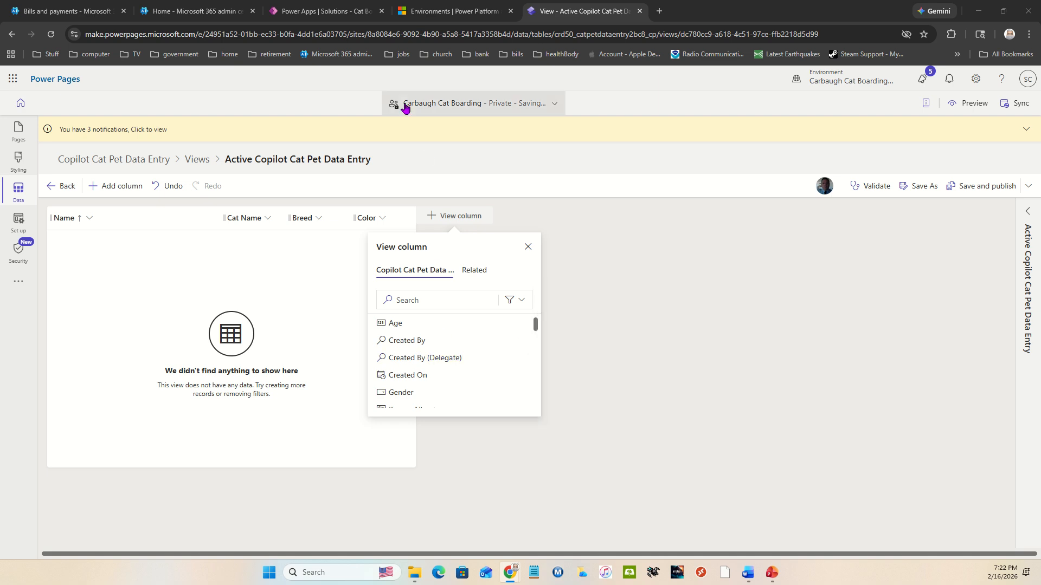
mouse_move(307, 14)
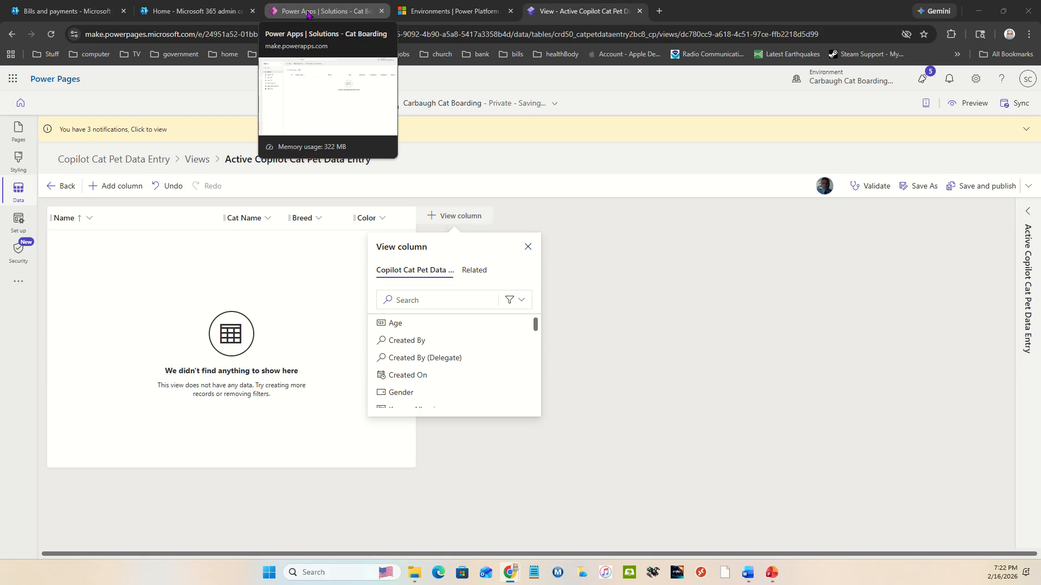
Step: Close the column picker, then save and publish the Active Copilot Cat Pet Data Entry view and return to the table's views
click(624, 292)
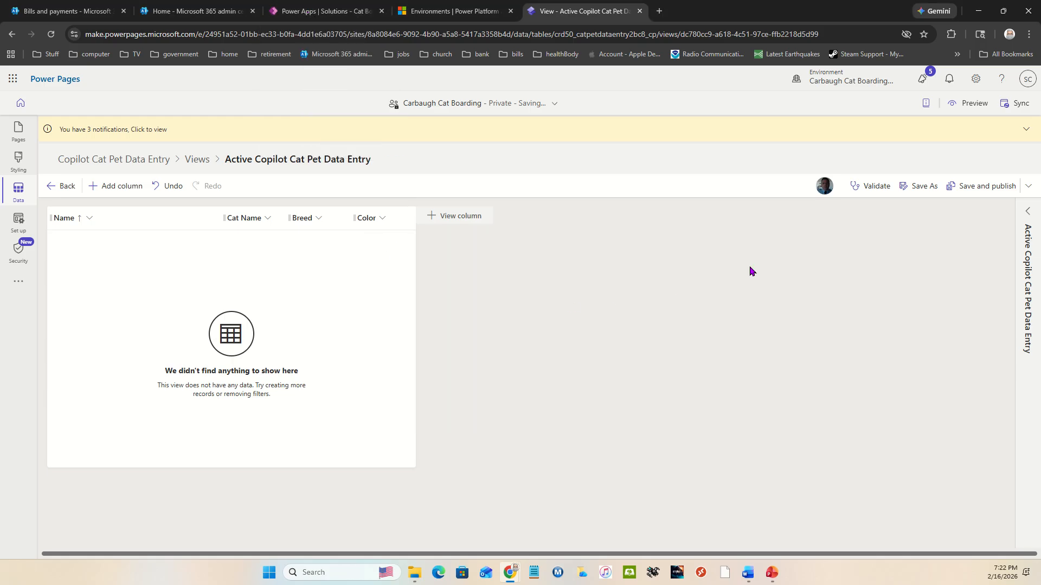
click(979, 194)
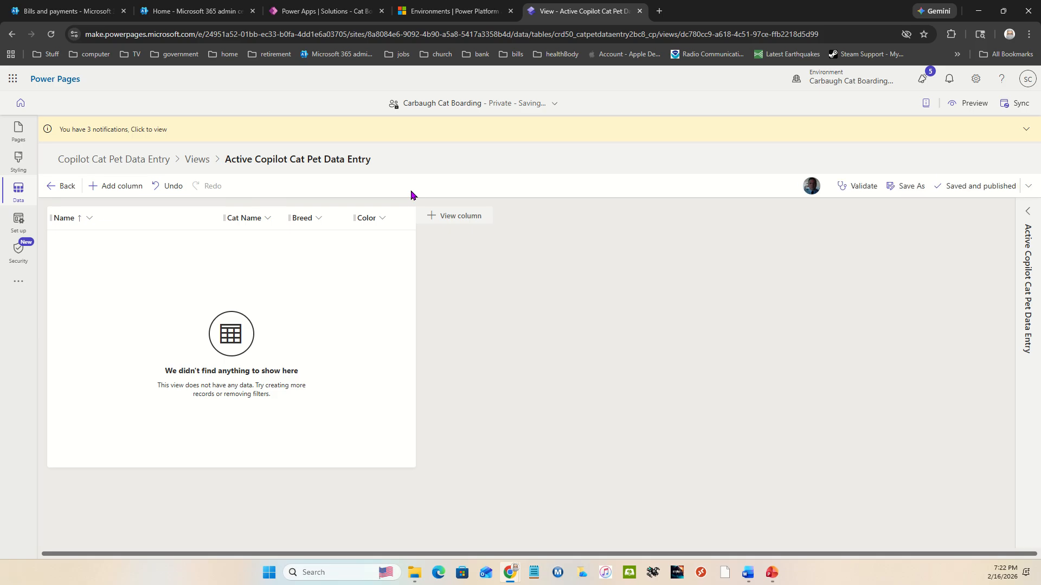
click(64, 186)
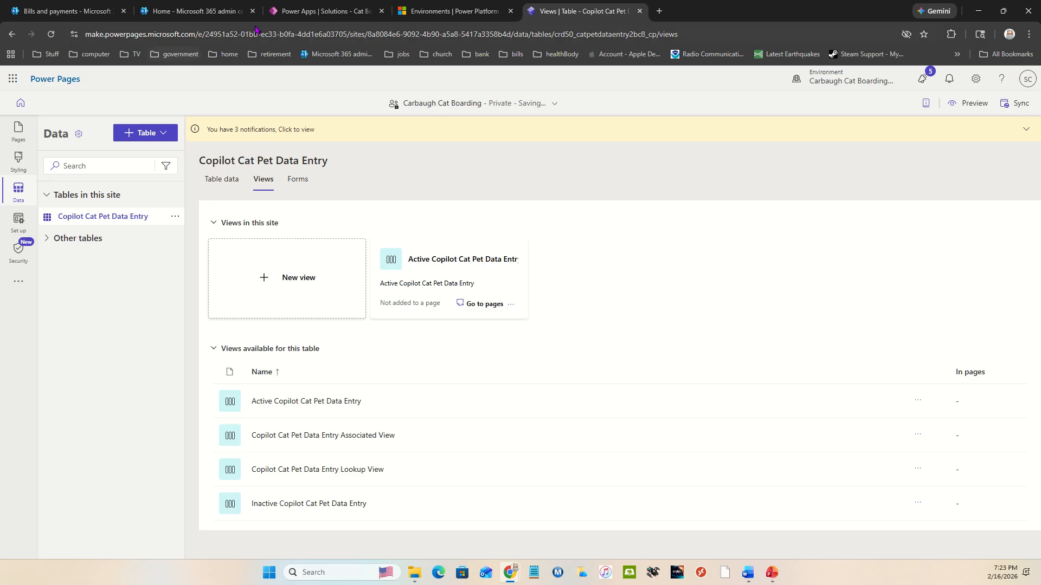
Step: Switch to Power Apps, reopen the Cat Boarding solution from the solutions list and open its Copilot Cat Pet Data Entry table
click(319, 8)
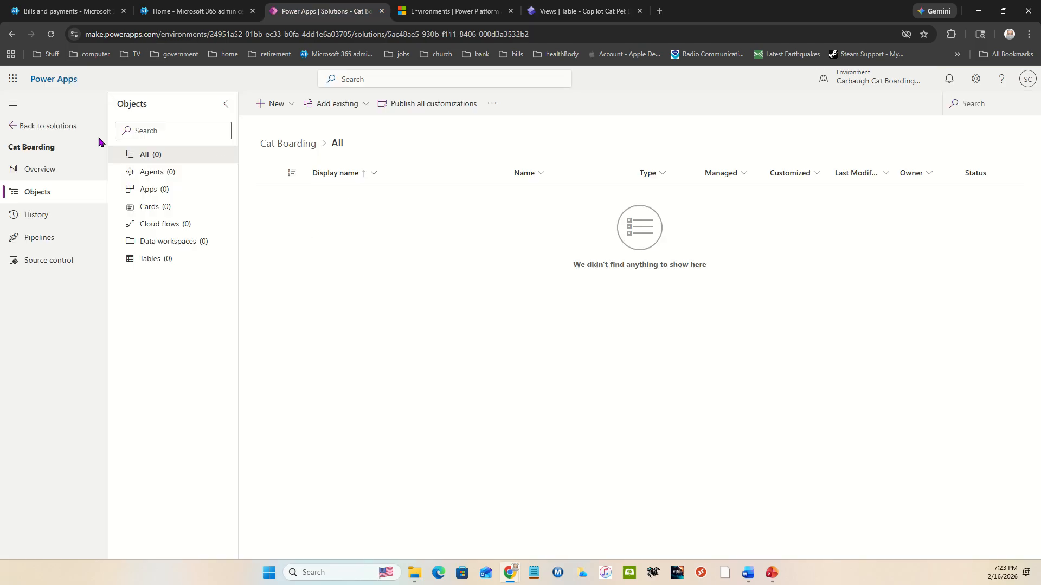
click(33, 129)
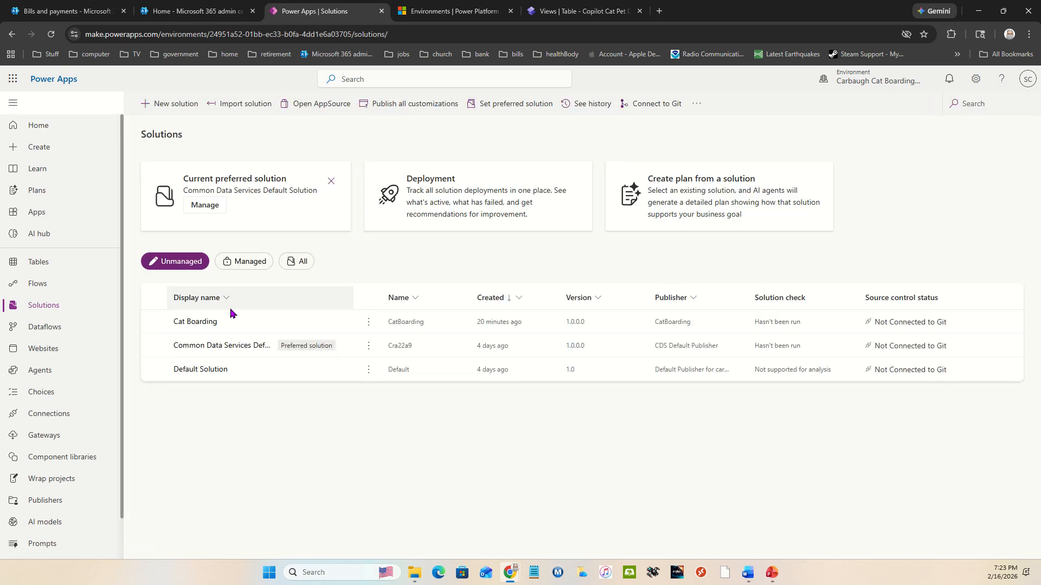
click(205, 323)
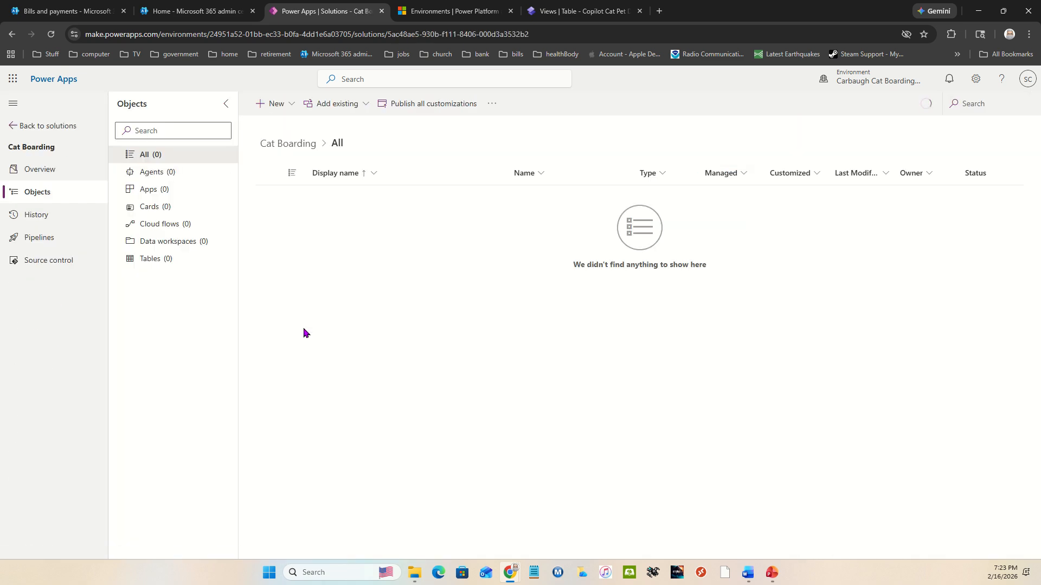
click(151, 259)
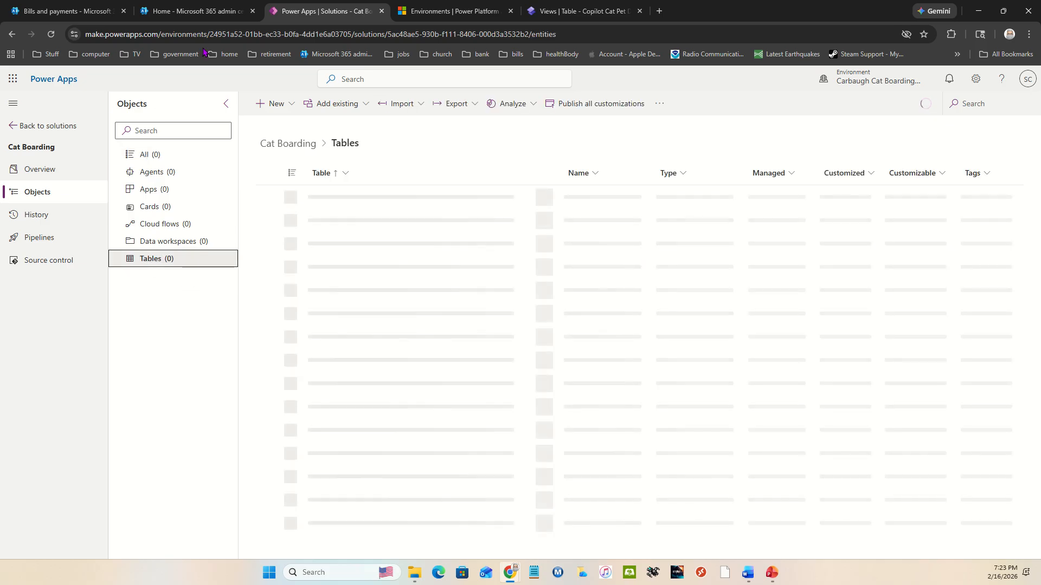
click(363, 104)
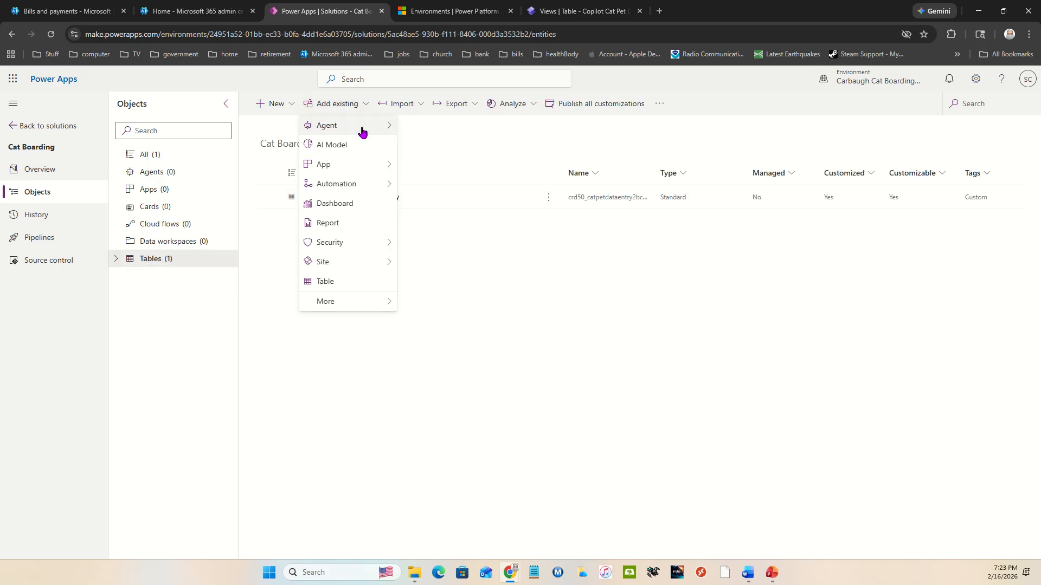
click(558, 331)
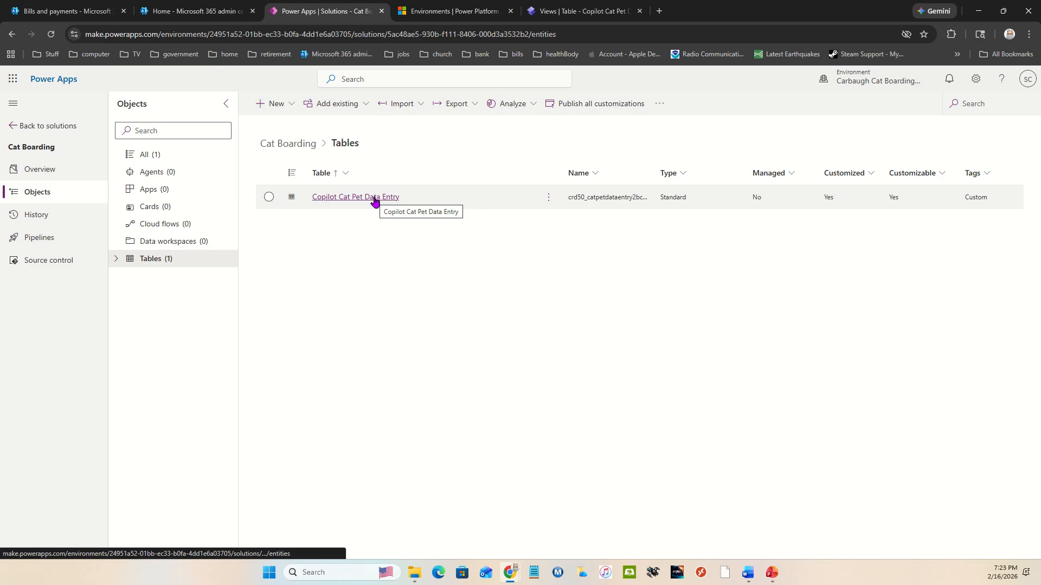
click(338, 198)
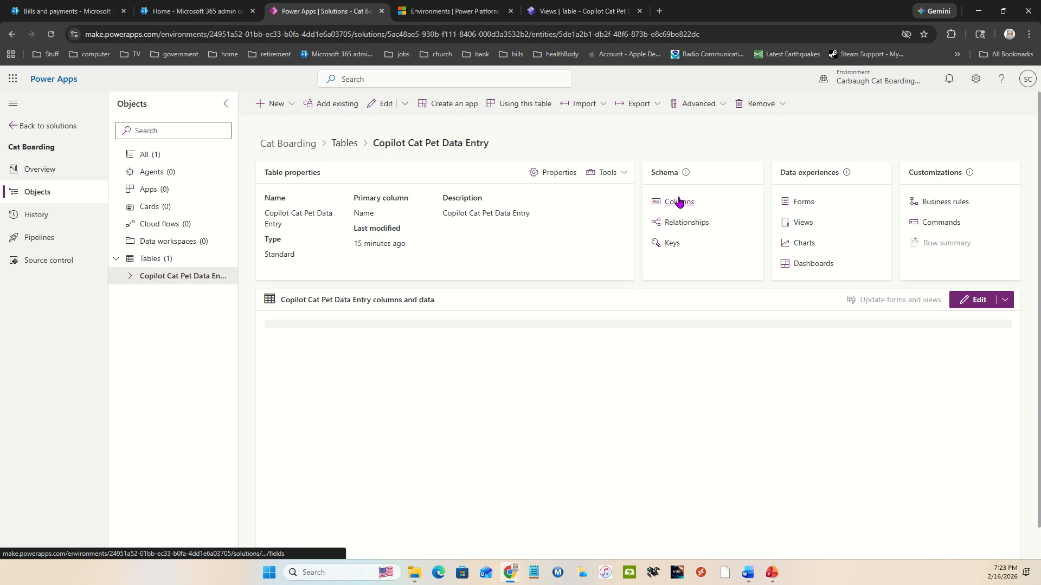
Step: Examine the relationships of the Copilot Cat Pet Data Entry table and bring up its list of columns
click(686, 222)
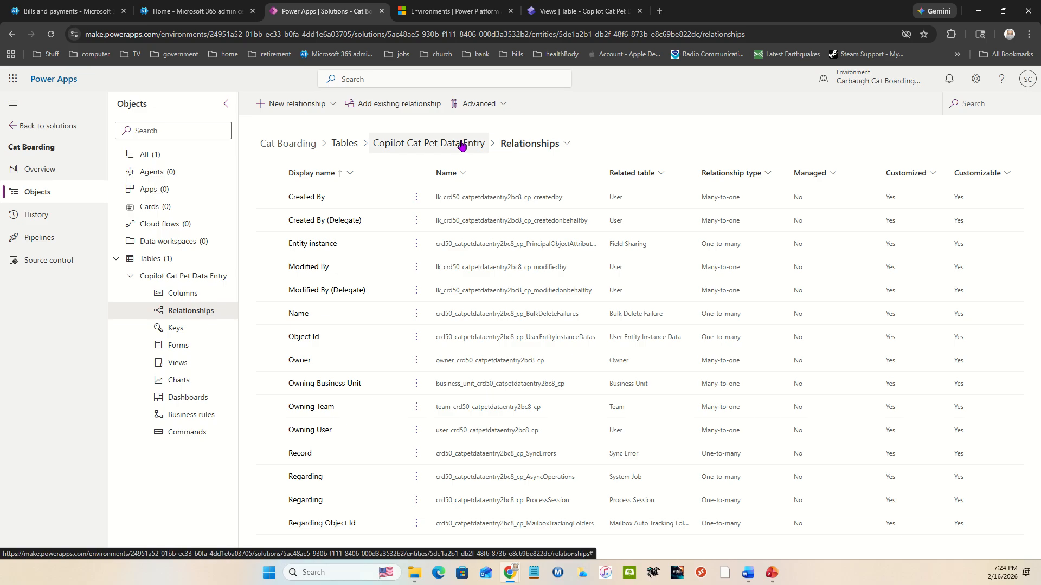
click(342, 143)
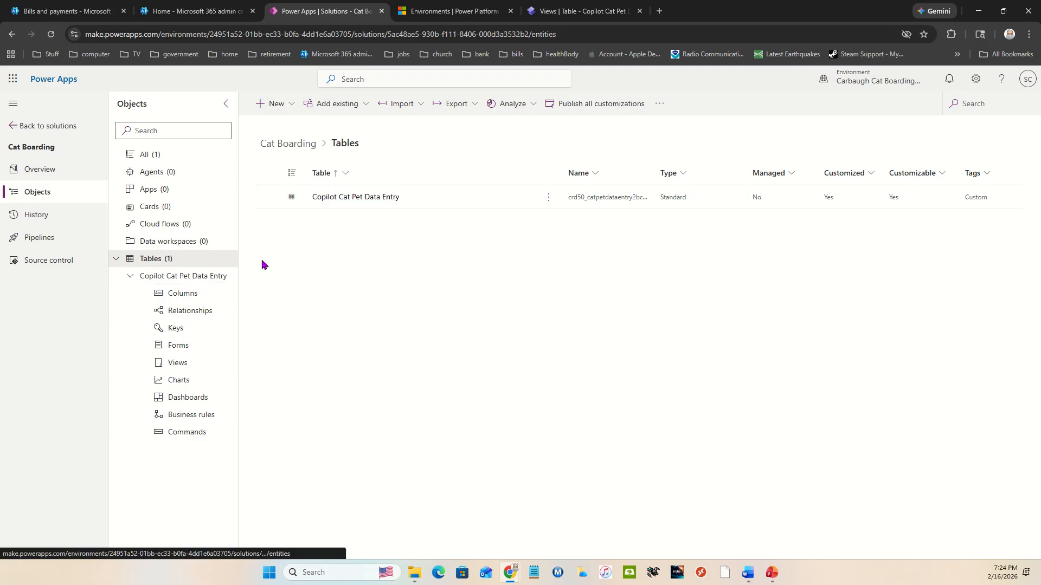
click(164, 294)
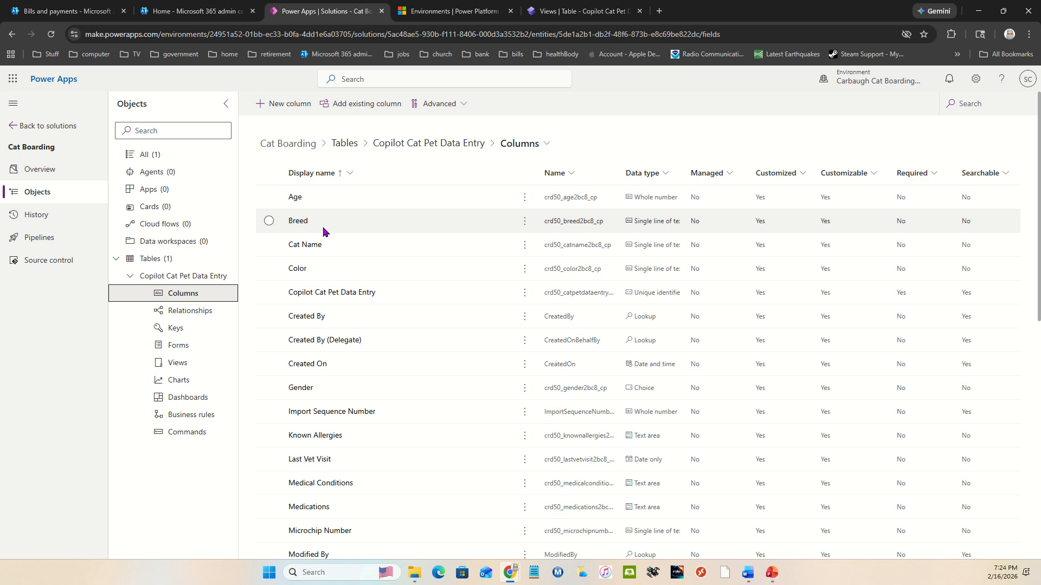
Step: Check the Breed column's settings, including its advanced options and maximum character count, and close it without saving
click(297, 221)
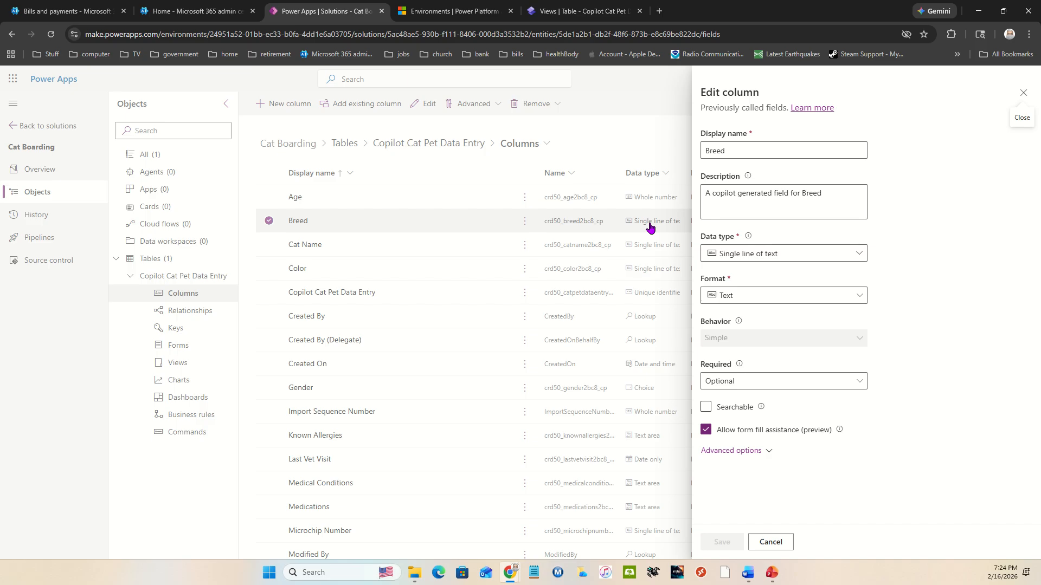
click(745, 451)
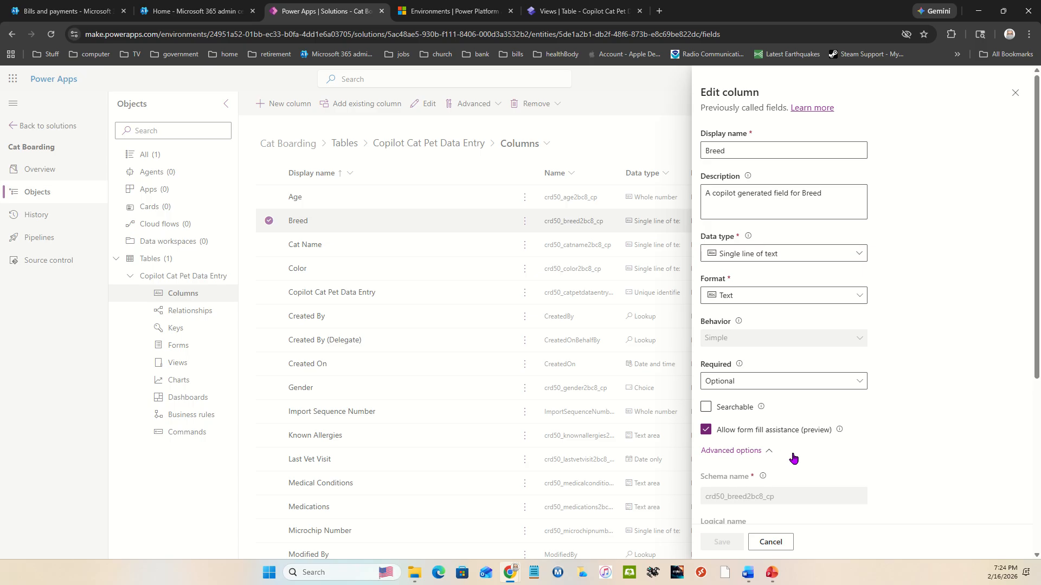
scroll(793, 458, down, 1)
scroll(793, 458, down, 2)
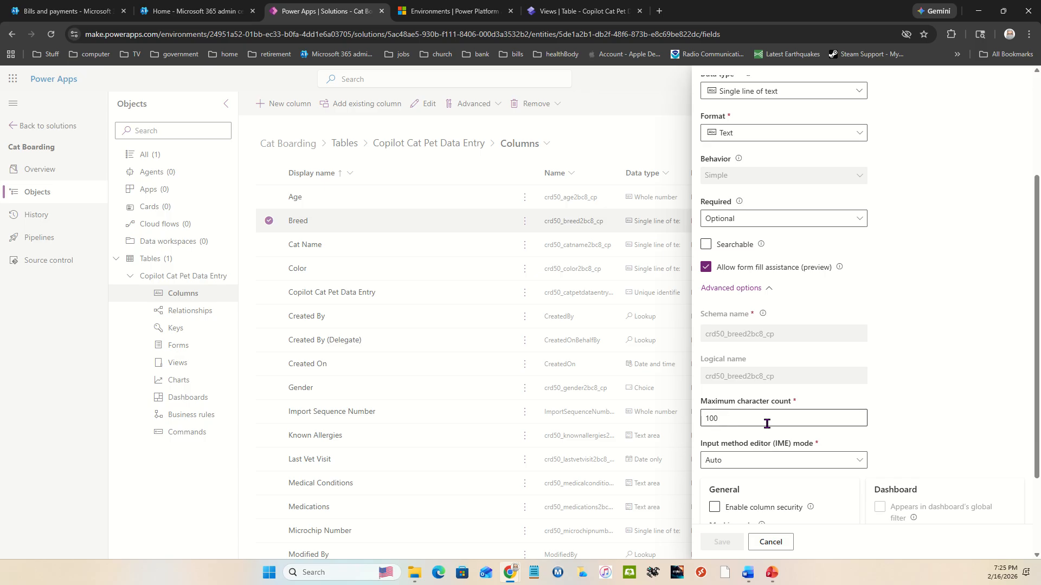
click(770, 542)
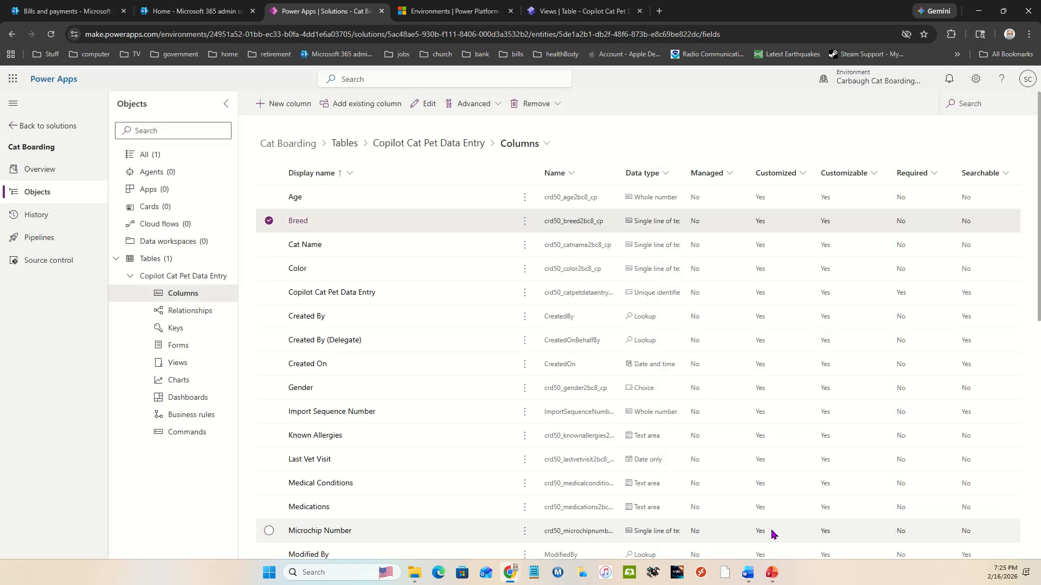
Step: Set the Cat Name column's maximum character count to 255 and save the column
click(302, 250)
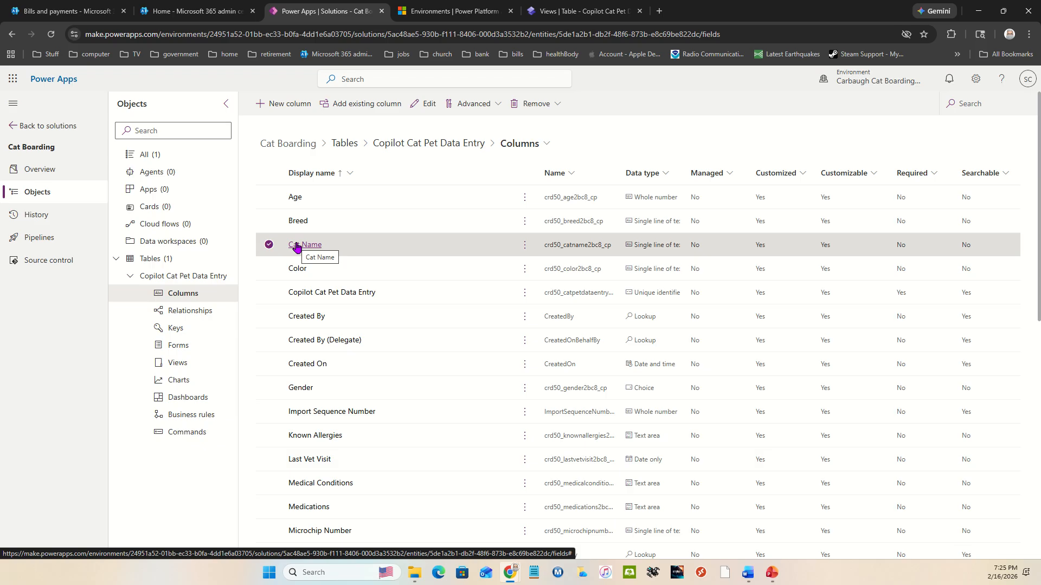
click(297, 246)
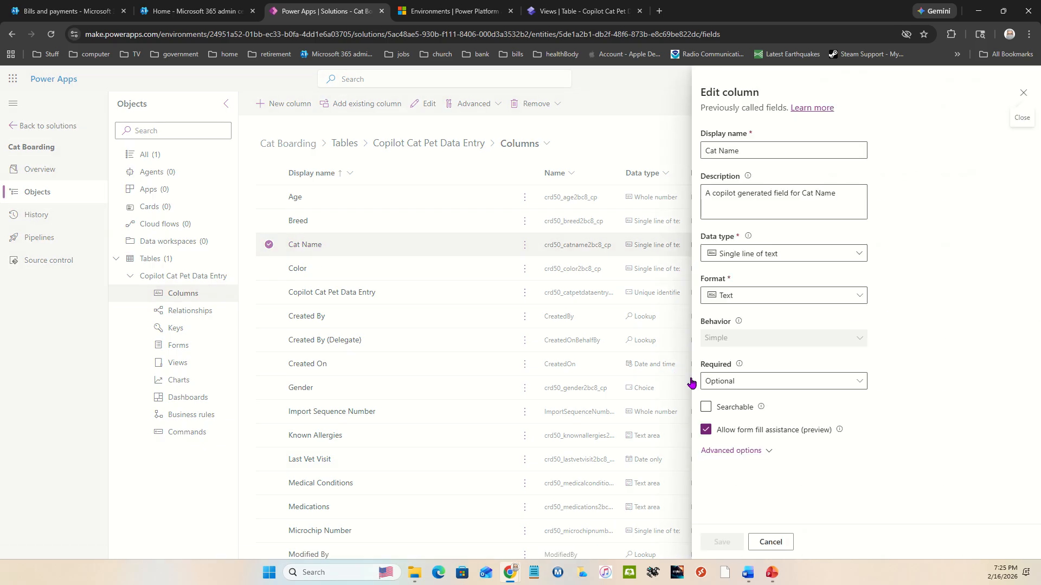
click(747, 452)
scroll(749, 454, down, 3)
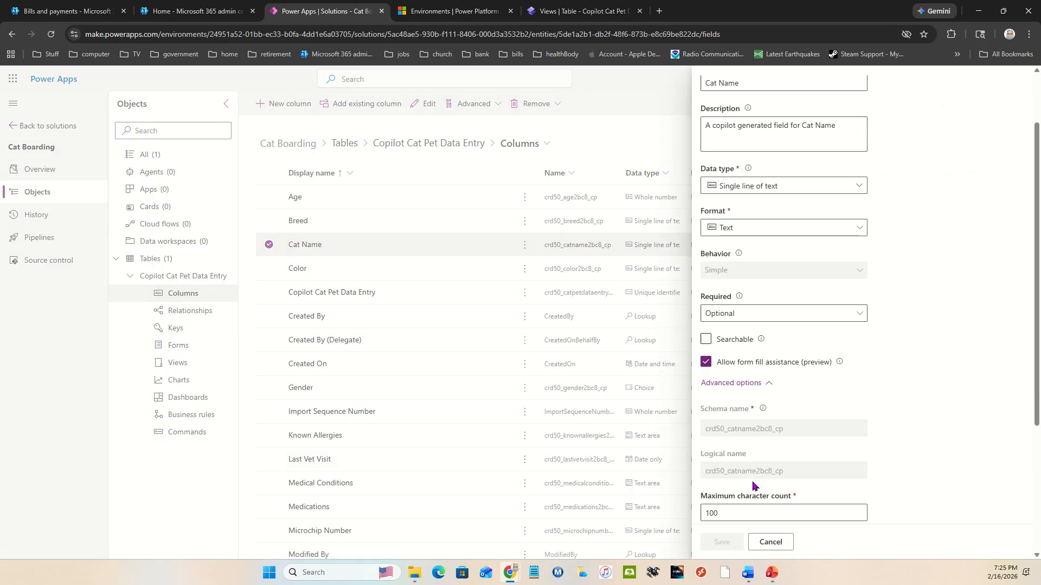
double_click(716, 418)
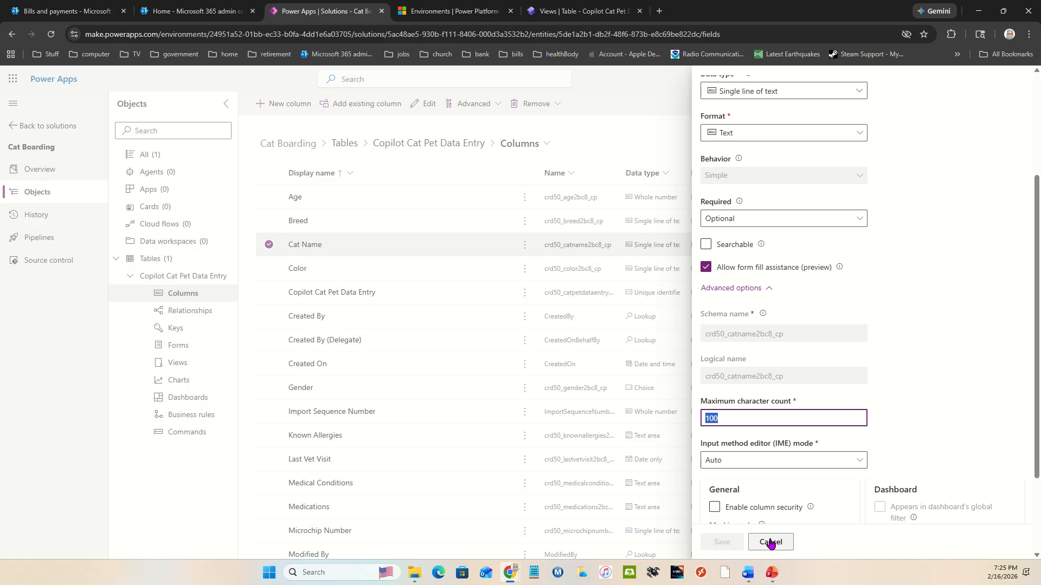
text(255)
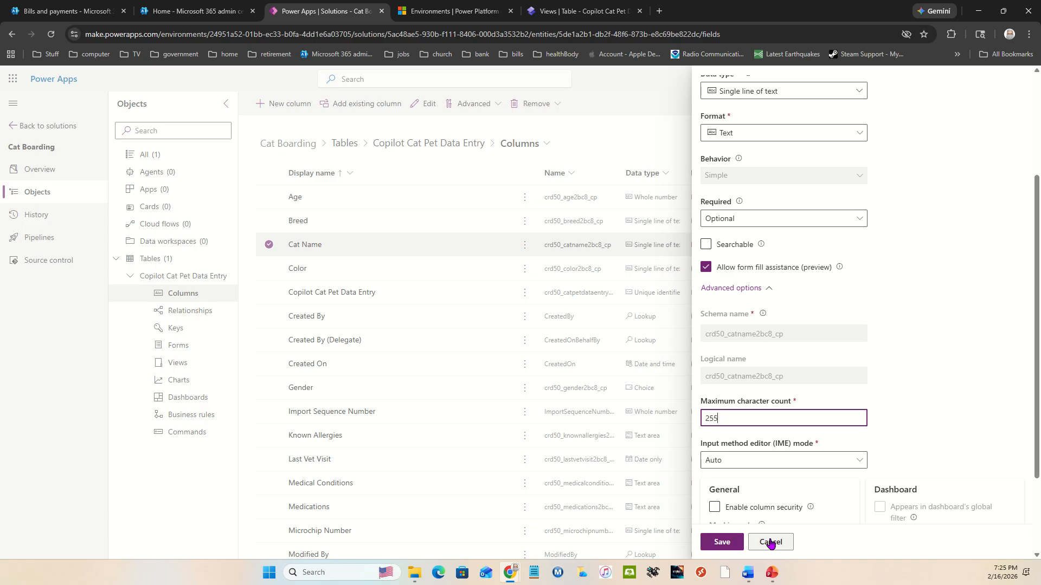
click(722, 542)
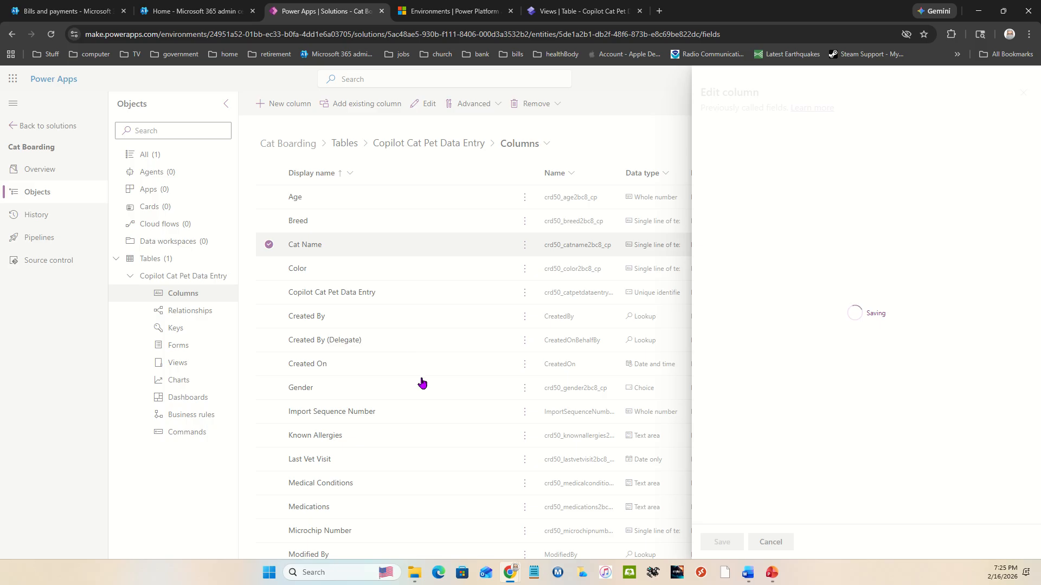
Step: Review the Gender column's choices and default choice, and close it without saving
click(302, 388)
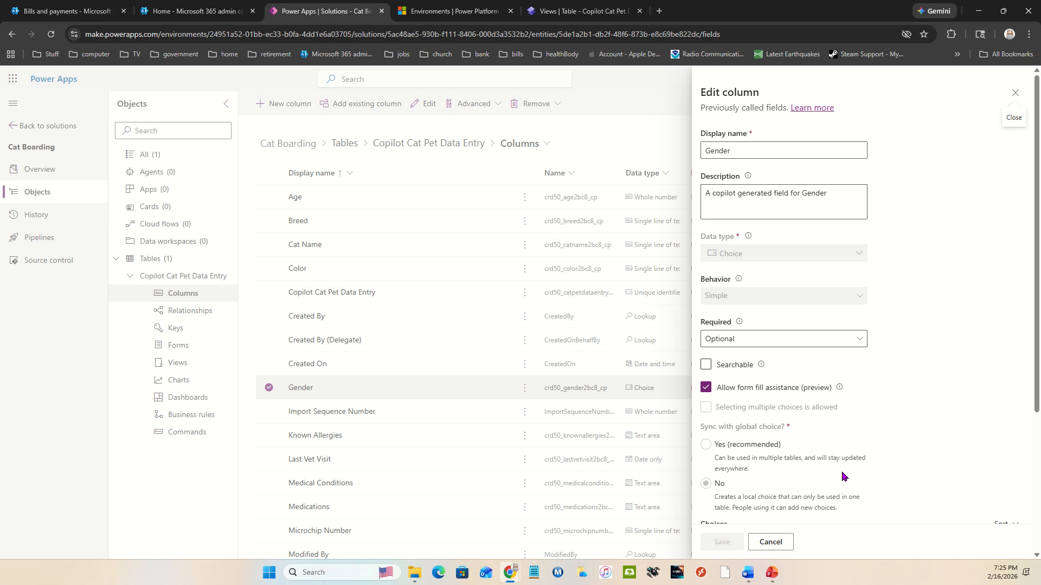
scroll(846, 474, down, 3)
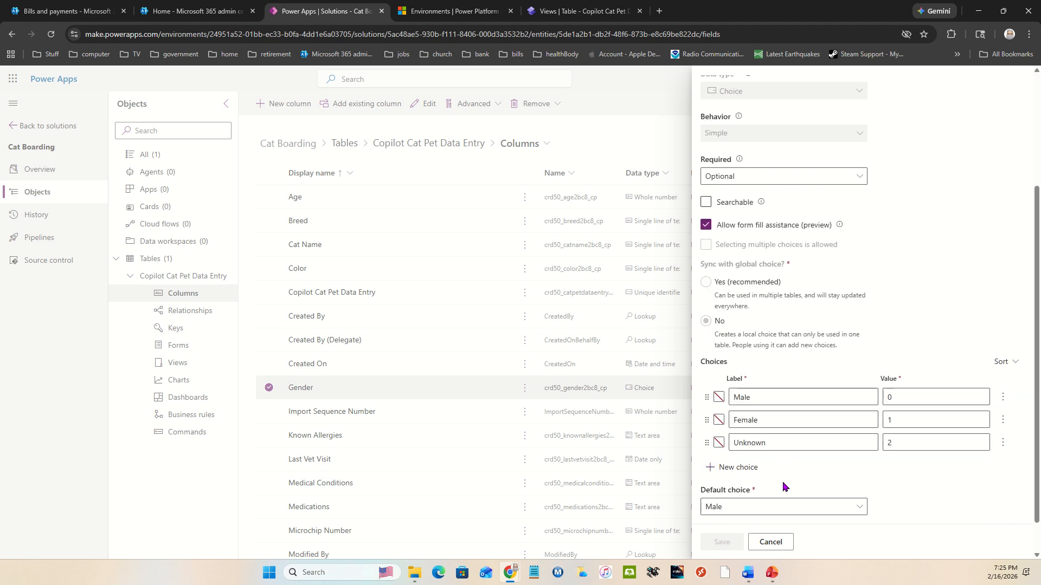
click(770, 542)
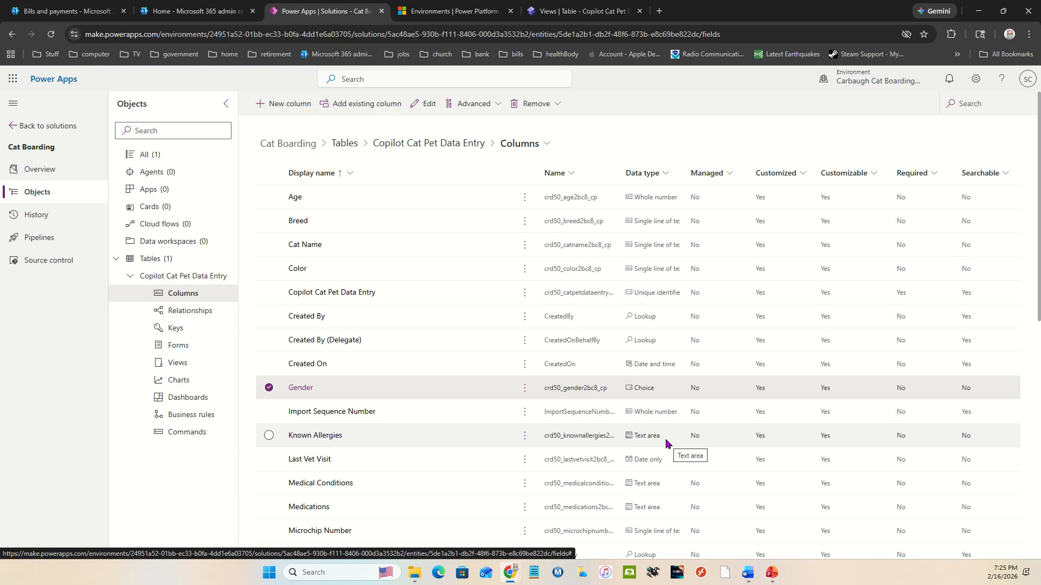
Step: Review the Known Allergies column's settings and available text formats, and close it without saving
click(312, 435)
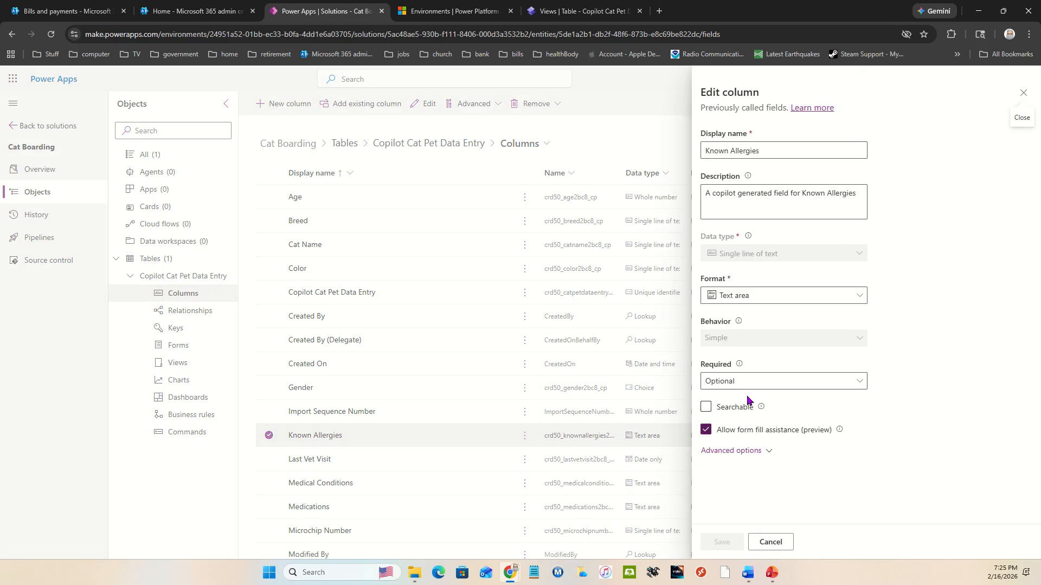
click(860, 296)
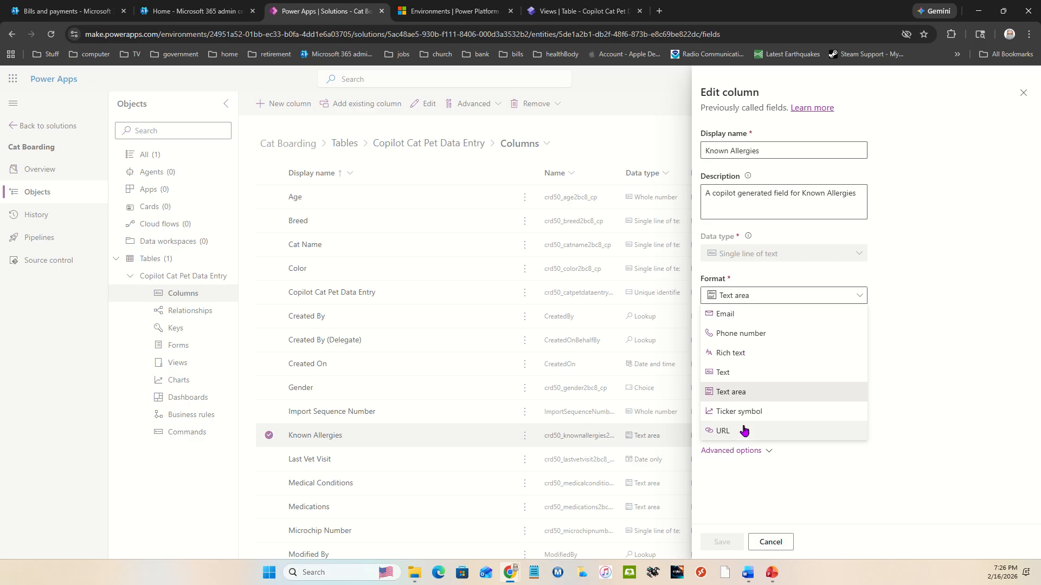
click(771, 542)
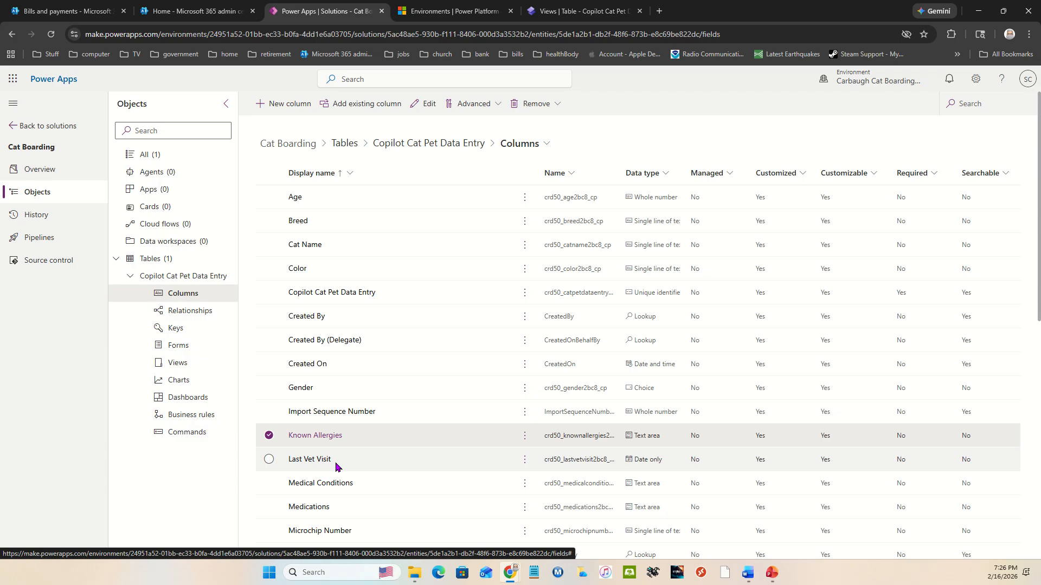
Step: Set the Primary Contact Name column's maximum character count to 255 and save the column
scroll(335, 466, down, 2)
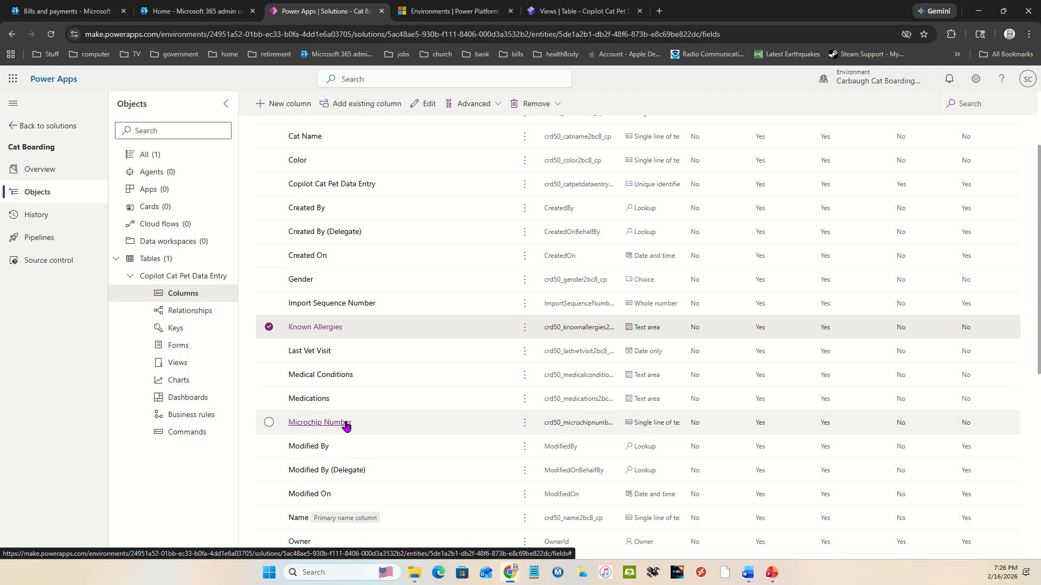
scroll(378, 421, down, 1)
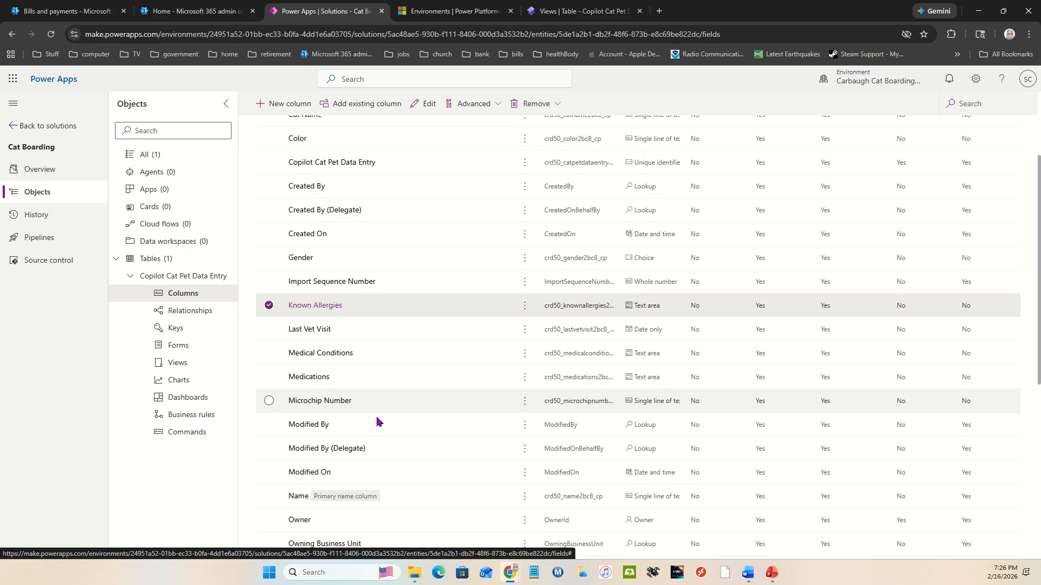
scroll(378, 422, down, 2)
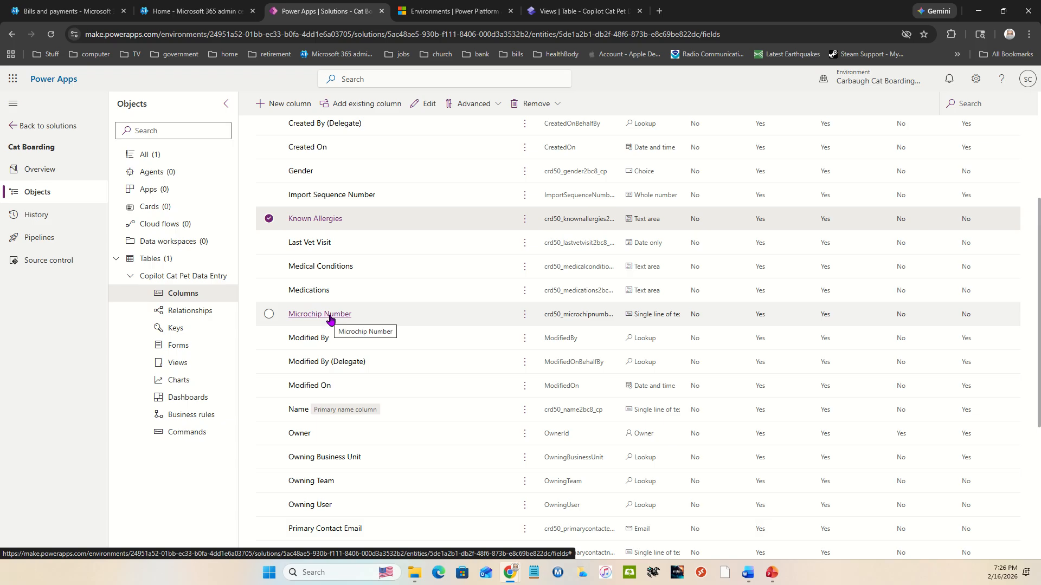
scroll(331, 317, down, 2)
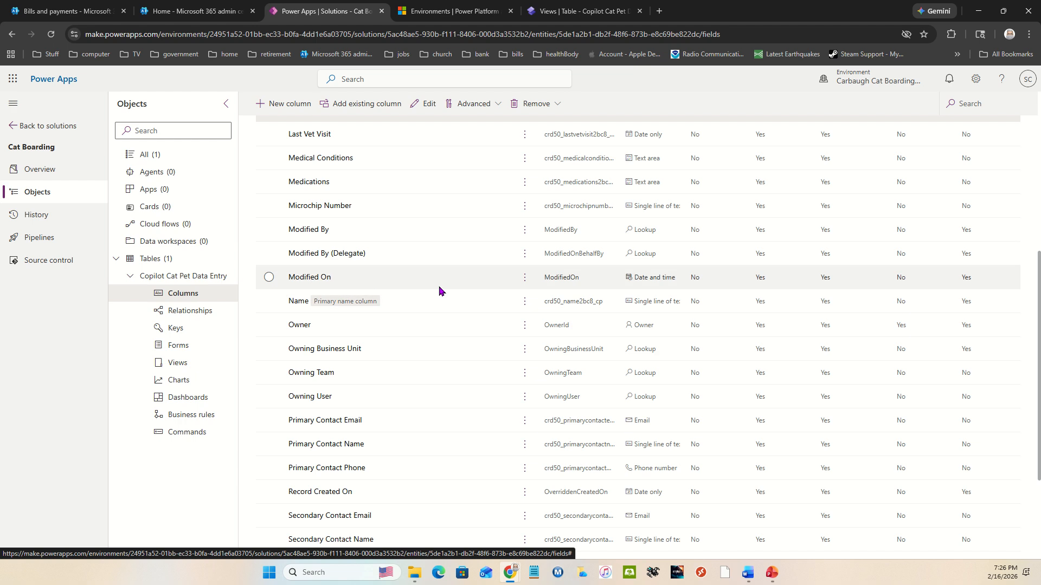
scroll(416, 357, down, 2)
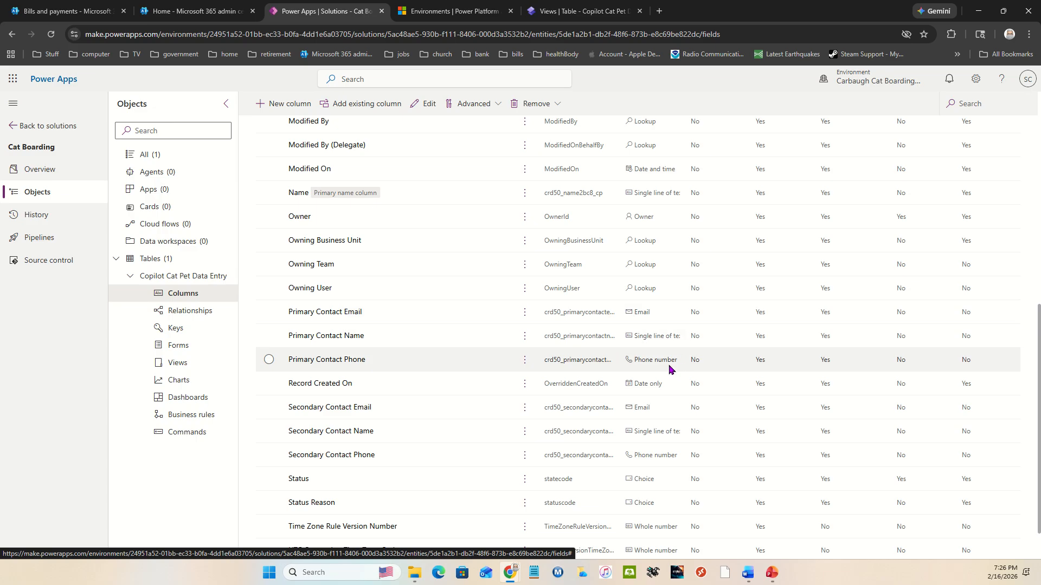
click(347, 337)
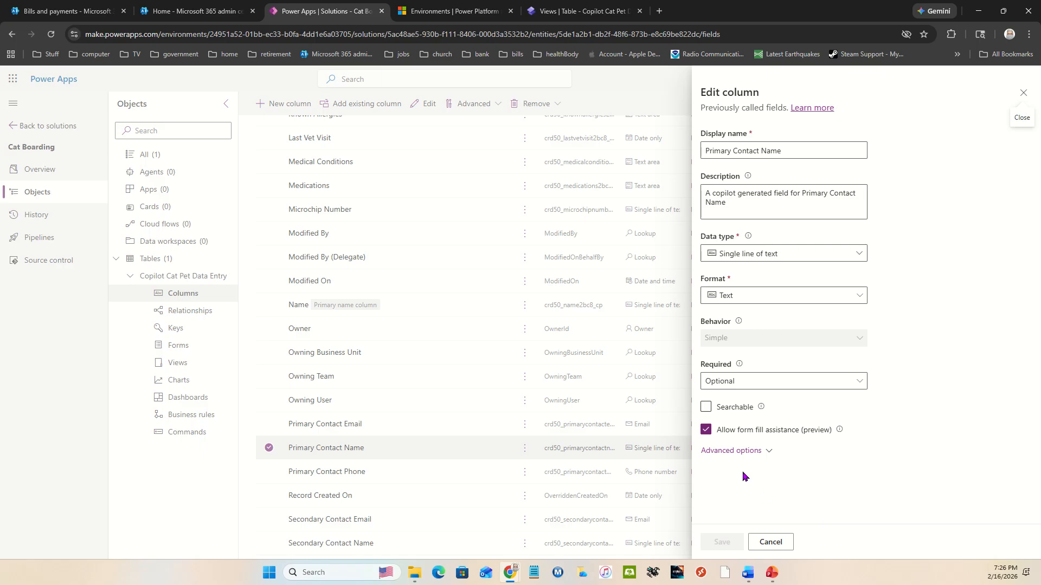
click(734, 451)
scroll(747, 484, down, 3)
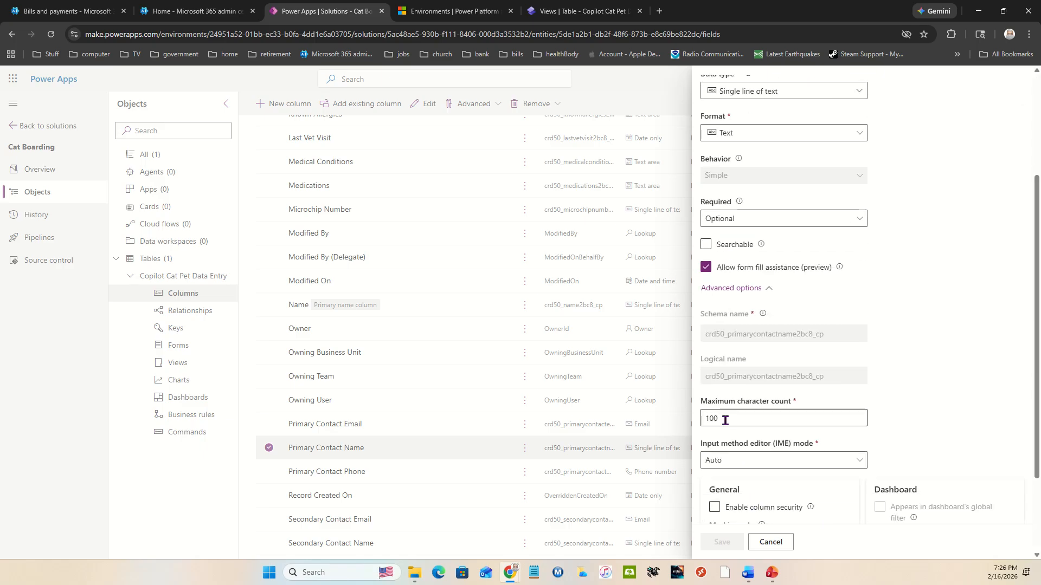
drag(725, 418, 675, 417)
text(255)
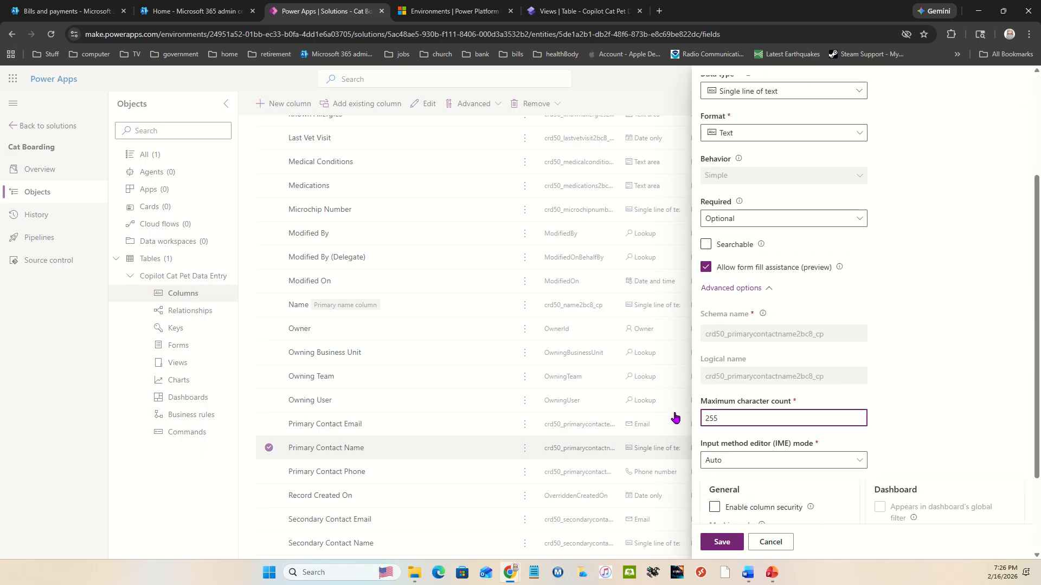
click(713, 539)
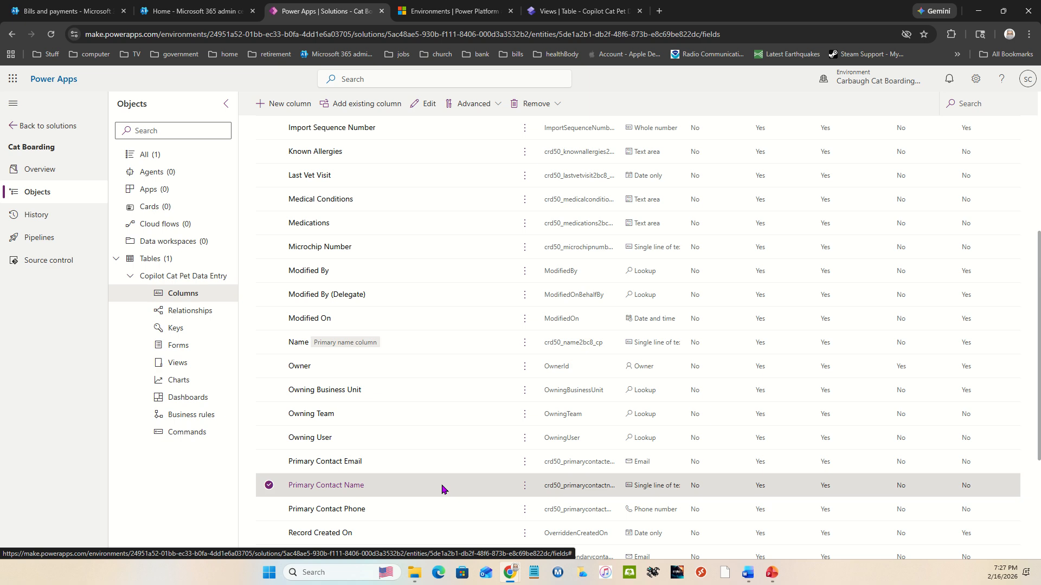
Step: Review the Vaccination Status column's choices and default choice, and close it without saving
scroll(442, 488, down, 2)
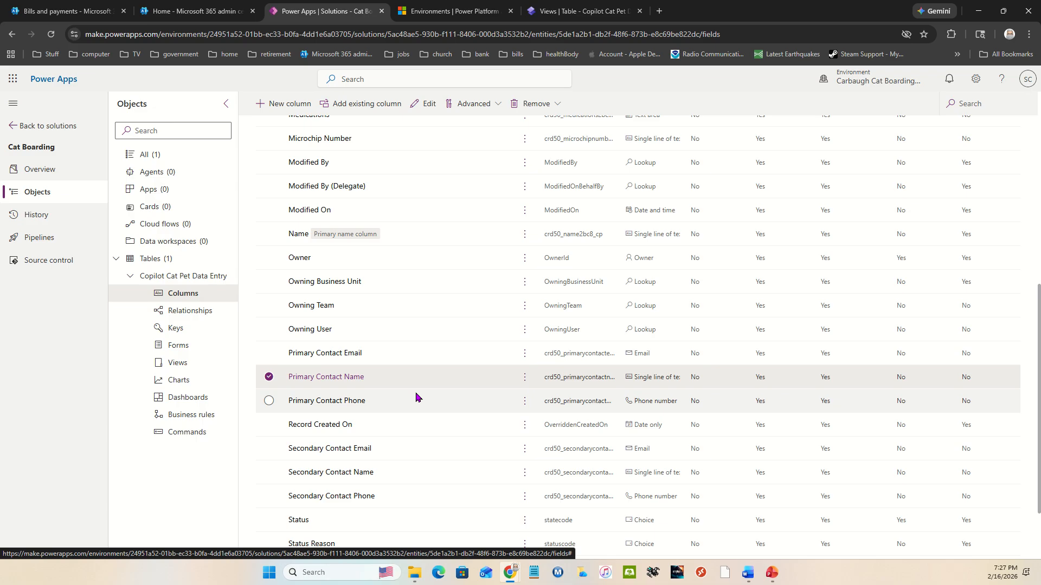
scroll(416, 401, down, 2)
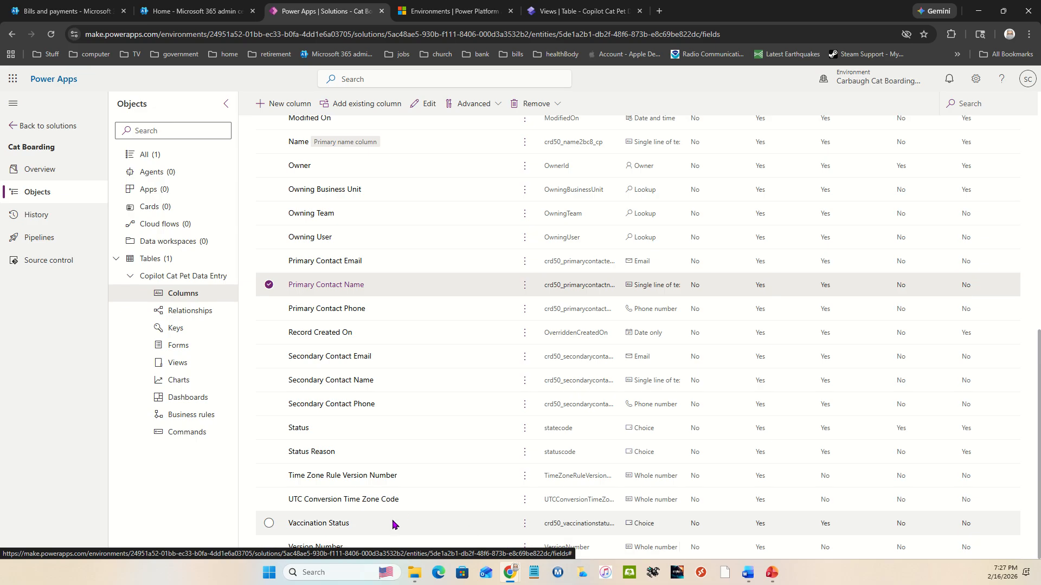
click(337, 524)
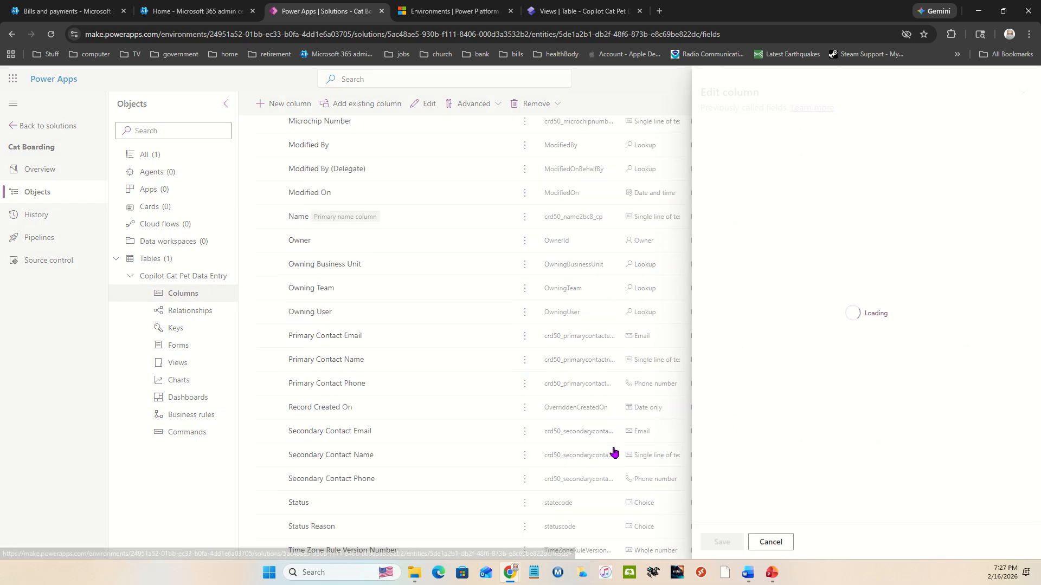
scroll(770, 447, down, 2)
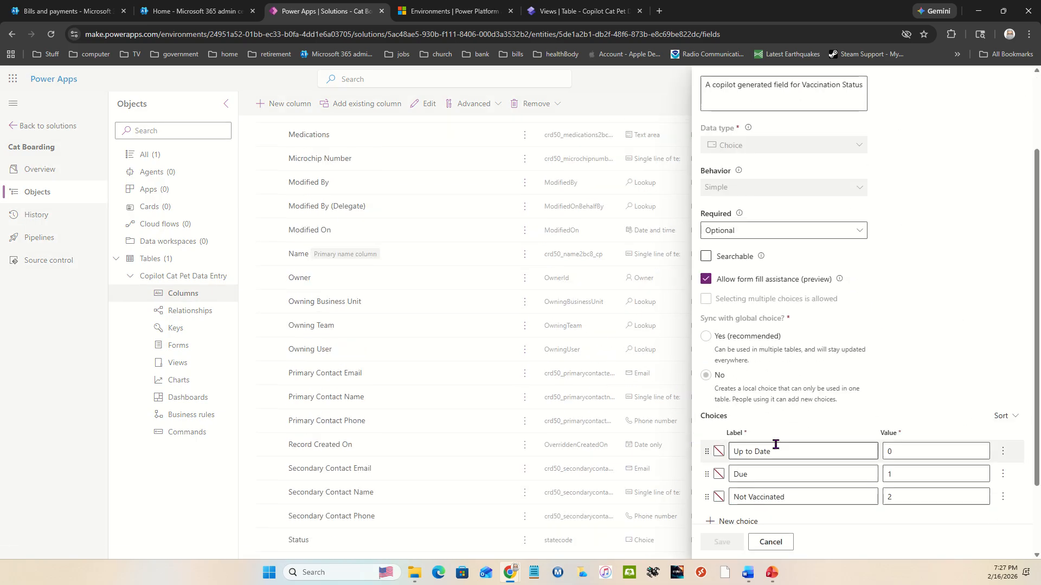
scroll(785, 496, down, 2)
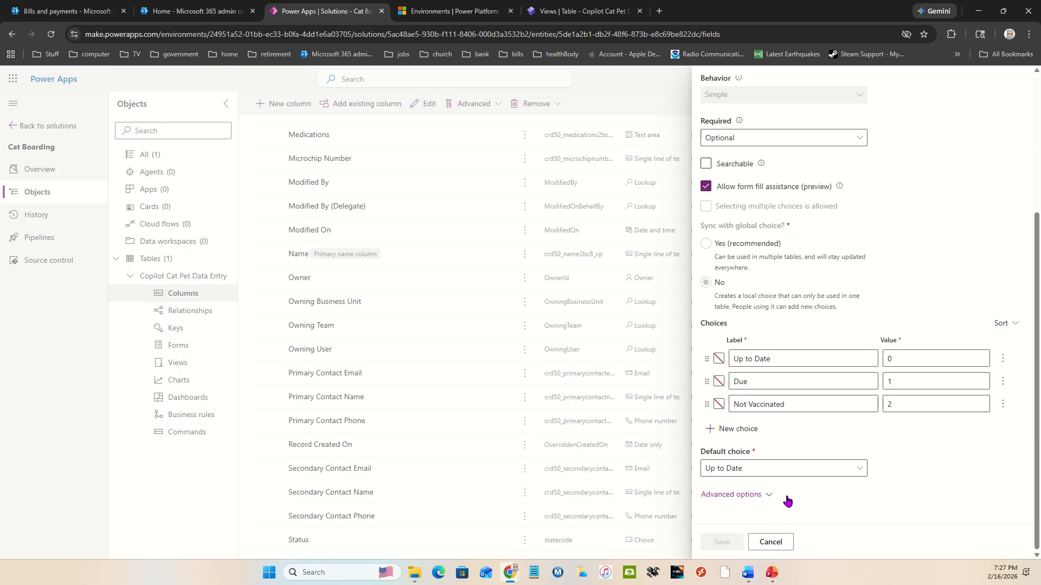
click(784, 543)
scroll(499, 456, down, 1)
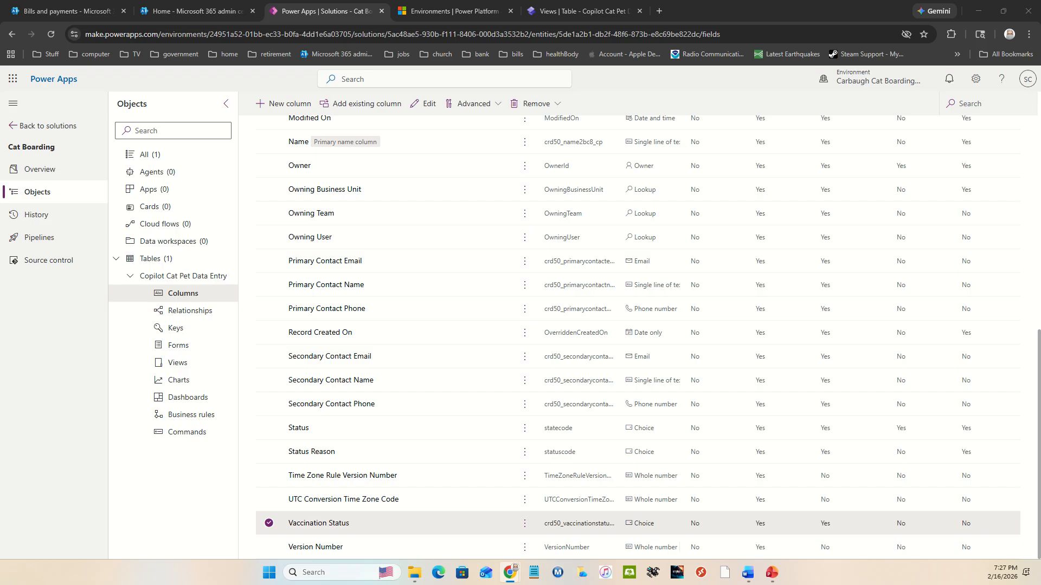
Step: Start a new column in the Copilot Cat Pet Data Entry table with the display name Last Rabies Vaccination
click(283, 103)
click(748, 152)
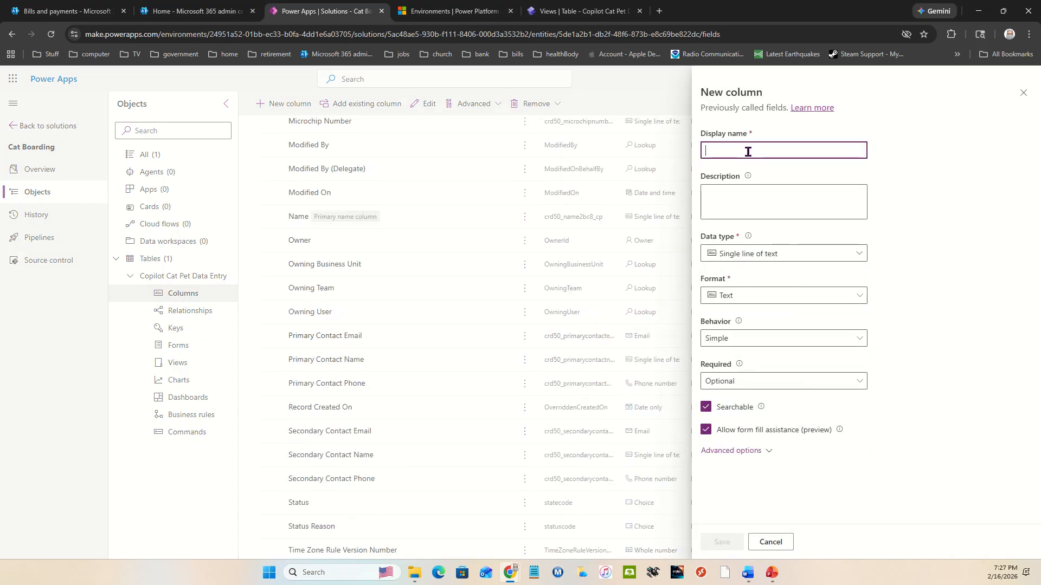
text(Last R)
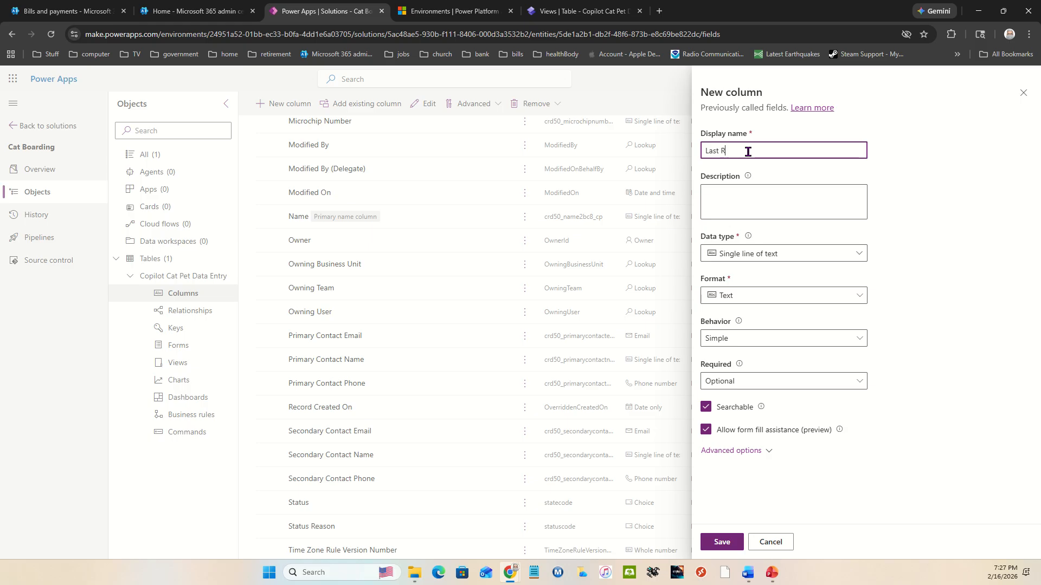
text(aview)
text( VAc)
text(Vaccint)
key(BackSpace)
text(ation)
Step: Set the Last Rabies Vaccination column's data type to Date only and save the column
click(784, 260)
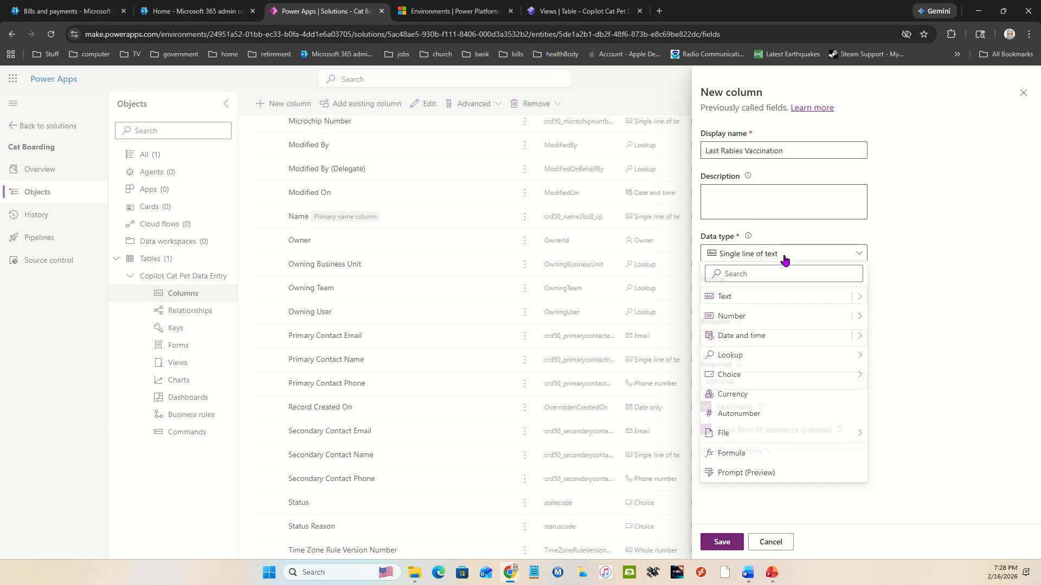
mouse_move(858, 339)
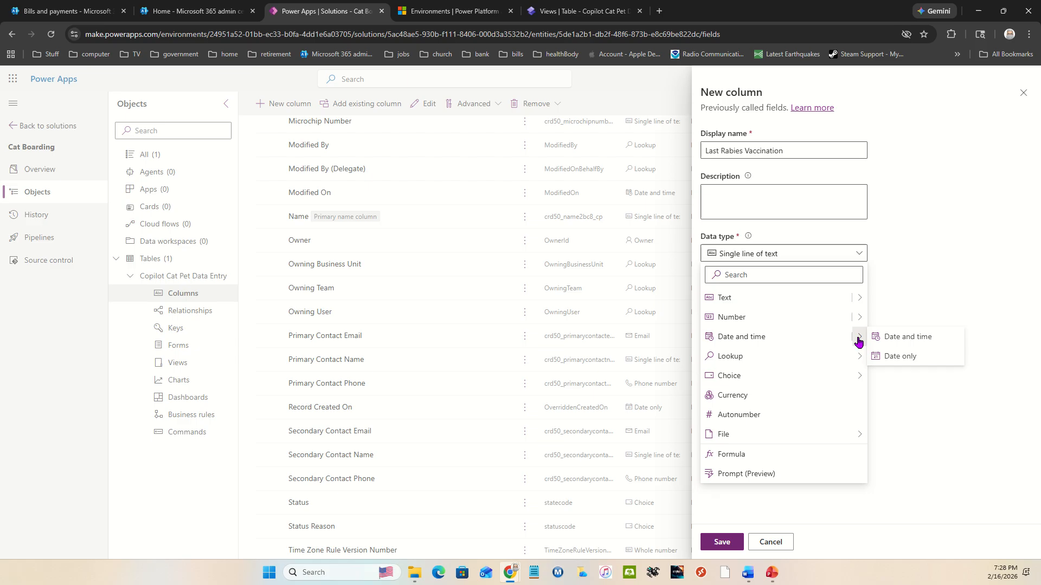
click(897, 356)
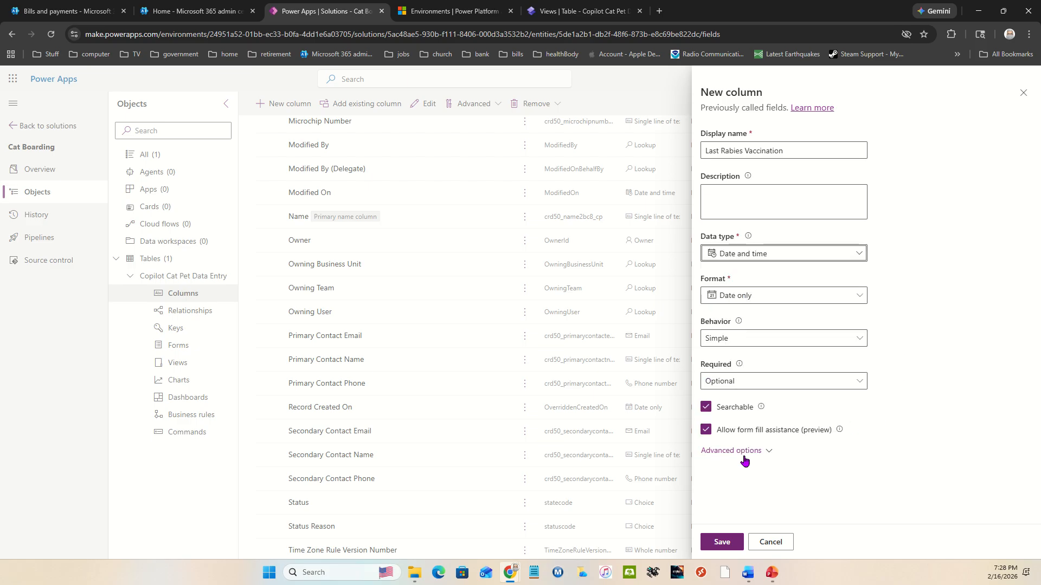
click(720, 542)
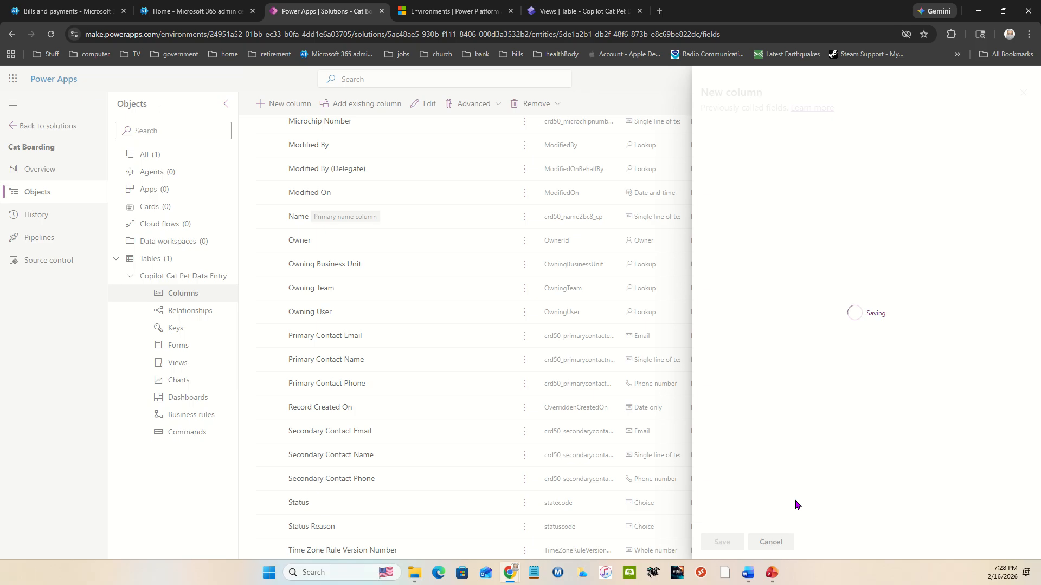
Step: Start another new column with the display name Rabies Certificate
click(277, 107)
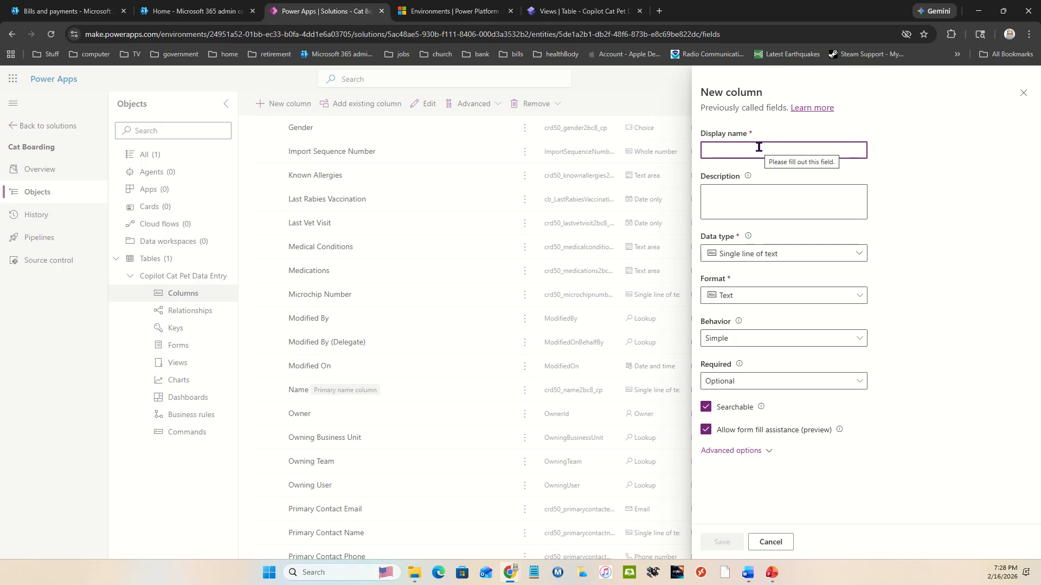
text(Rav)
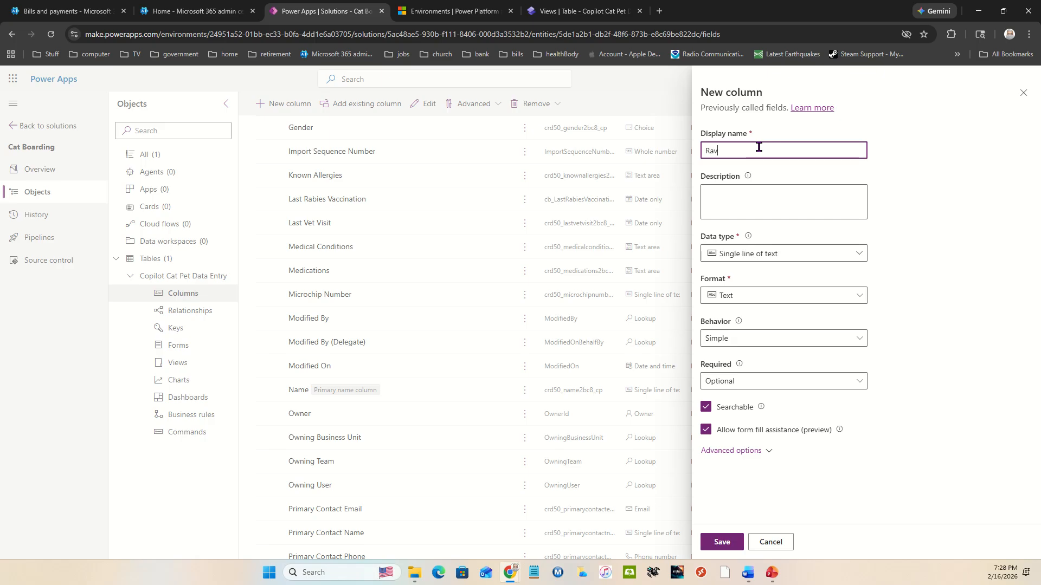
key(BackSpace)
text(bies Certificate)
Step: Give the Rabies Certificate column the File data type, check its advanced options, and save the column
click(829, 253)
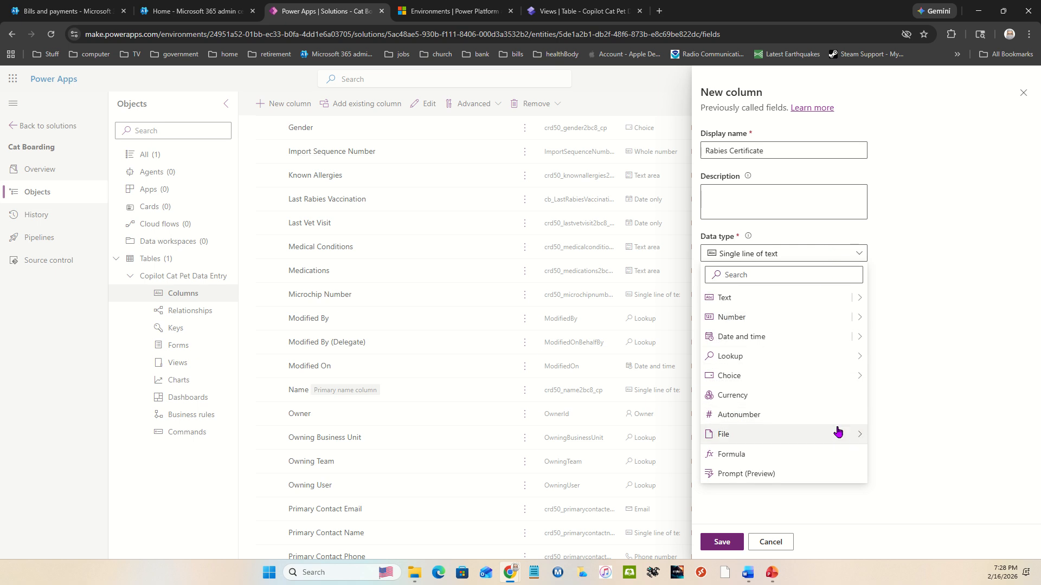
mouse_move(848, 432)
click(885, 434)
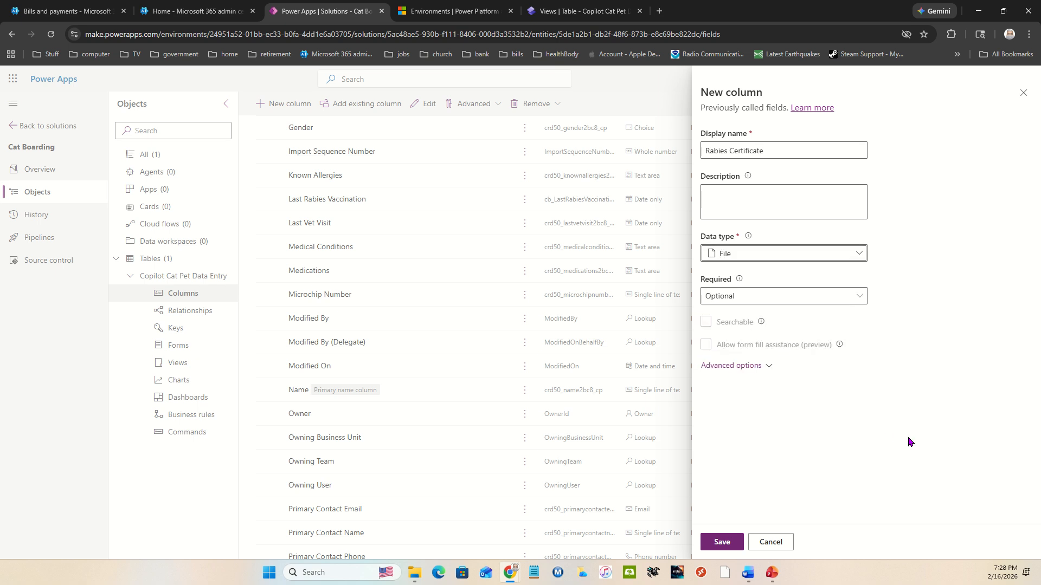
click(727, 364)
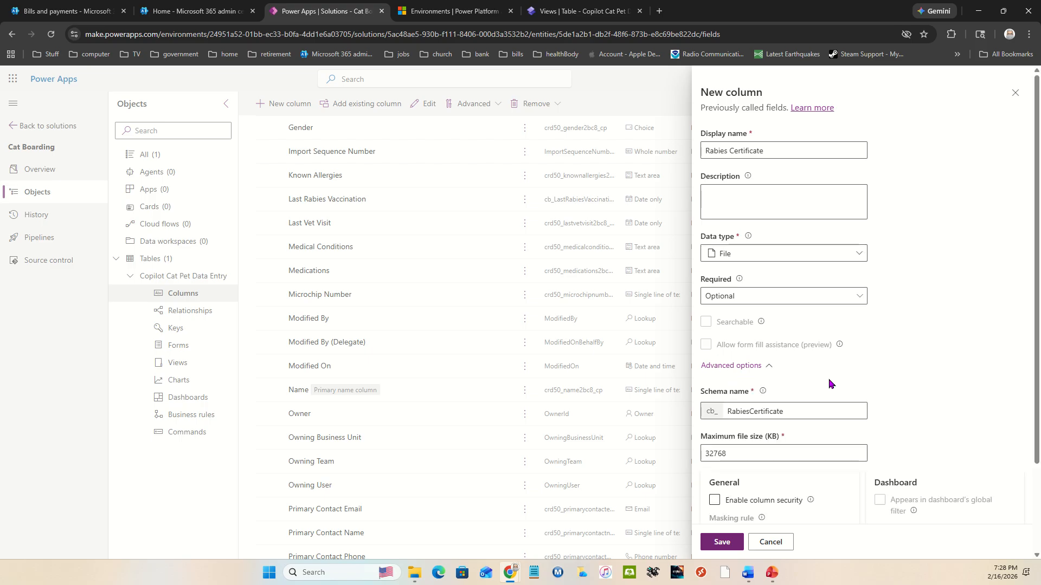
scroll(895, 404, down, 2)
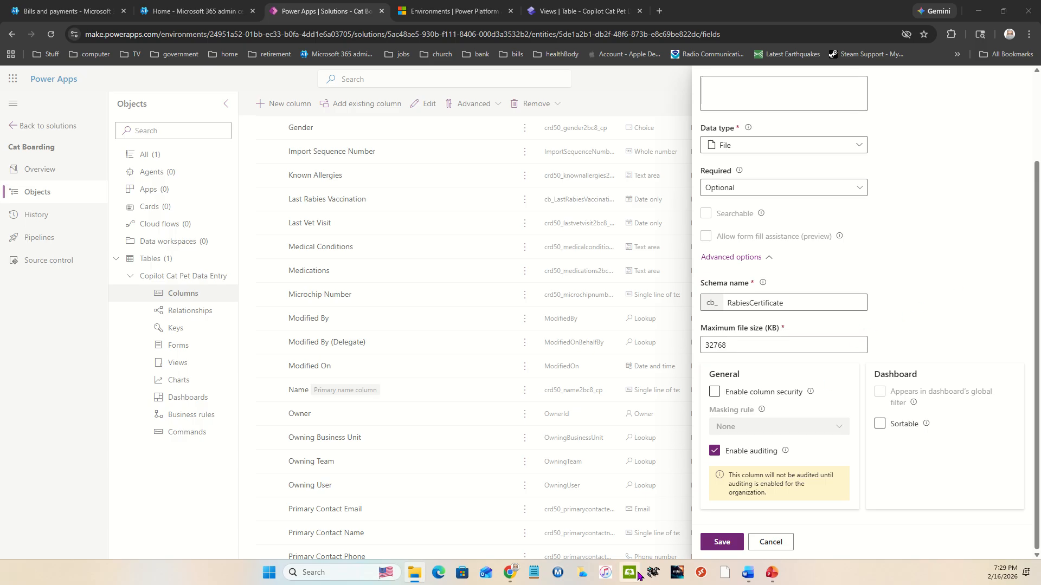
click(710, 543)
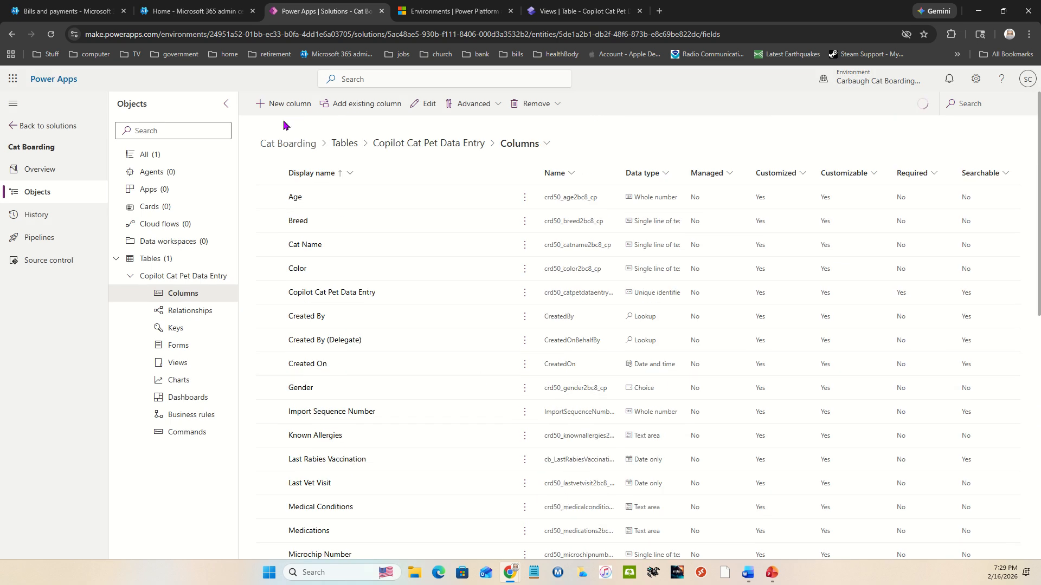
Step: Start a new column in the Copilot Cat Pet Data Entry table with the display name Last Feline Leukemia (FeLV)
click(279, 103)
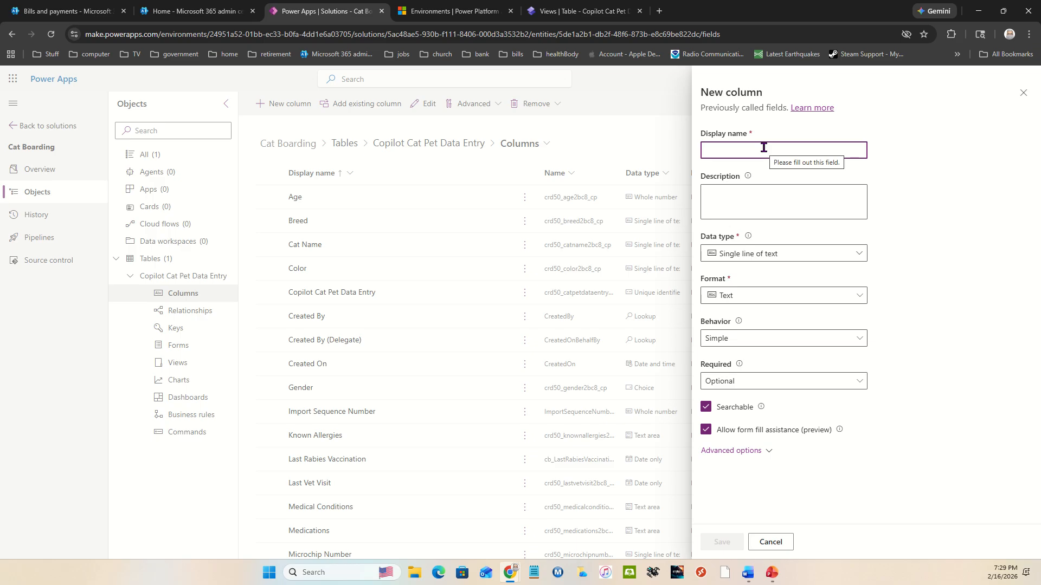
text(Last)
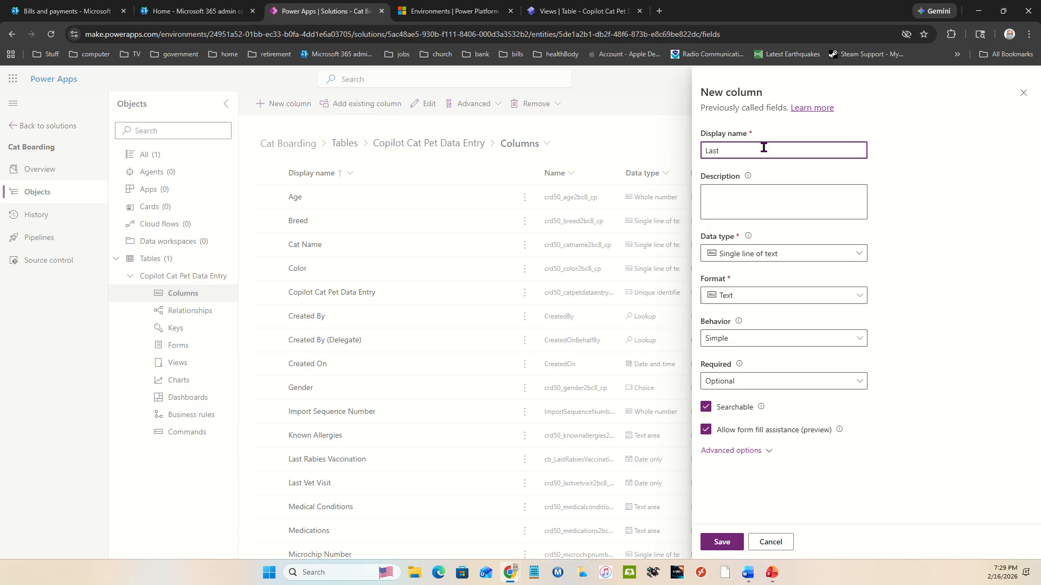
text(Feline Leukemia (FeLV)
Step: Enter the description "for cats that have outdoor exposure" for the Last Feline Leukemia (FeLV) column
click(835, 255)
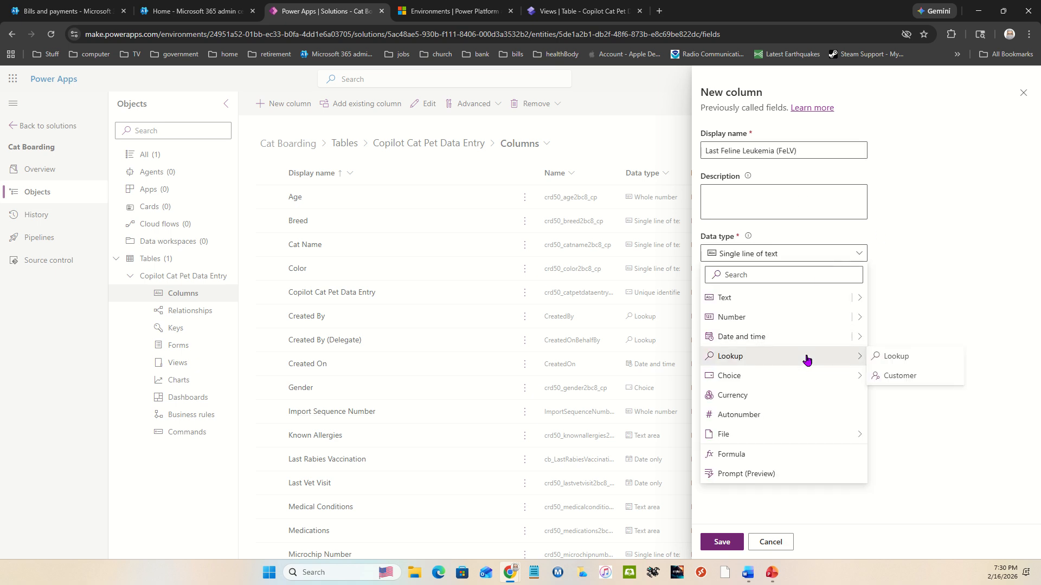
click(742, 203)
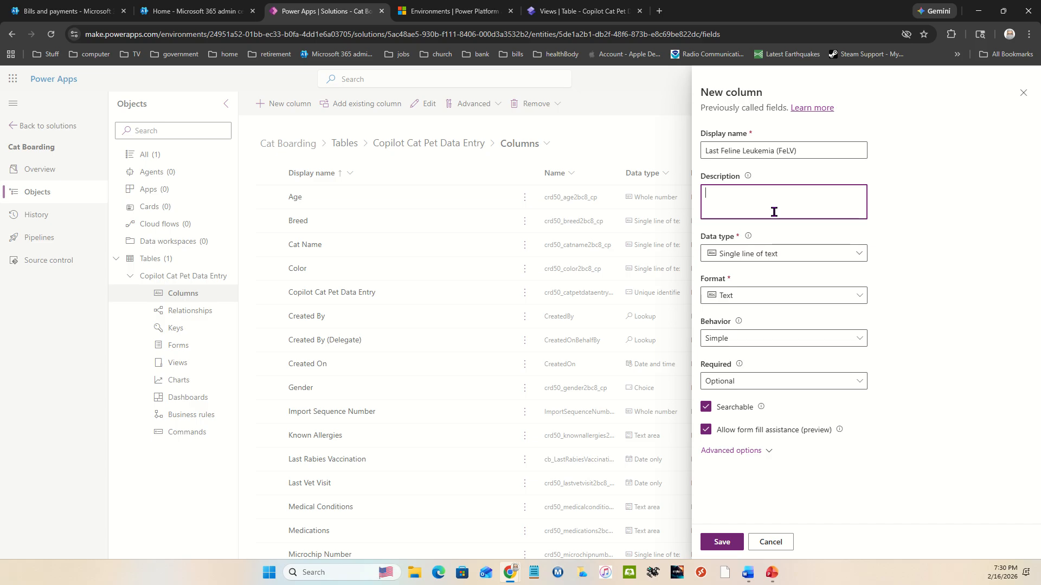
text(for cats that have outdoor exposure)
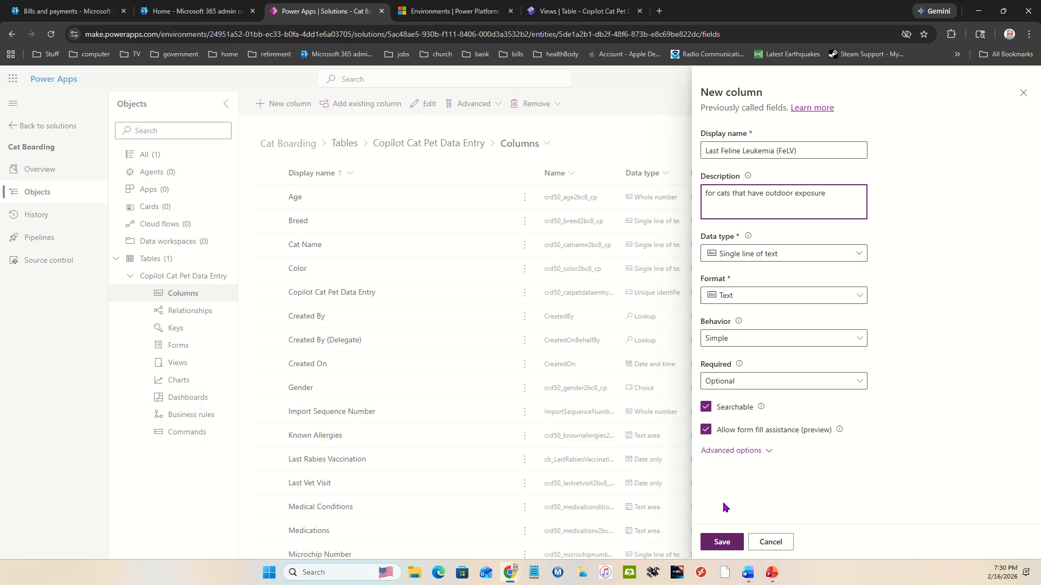
Step: Set the Last Feline Leukemia (FeLV) column's data type to Date only and save the column
click(826, 253)
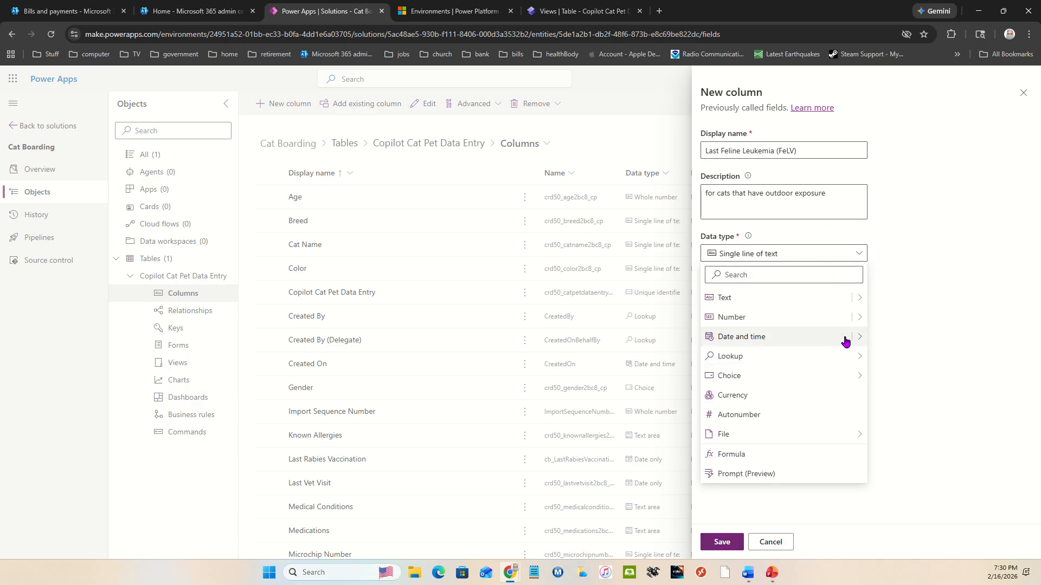
mouse_move(863, 340)
click(900, 356)
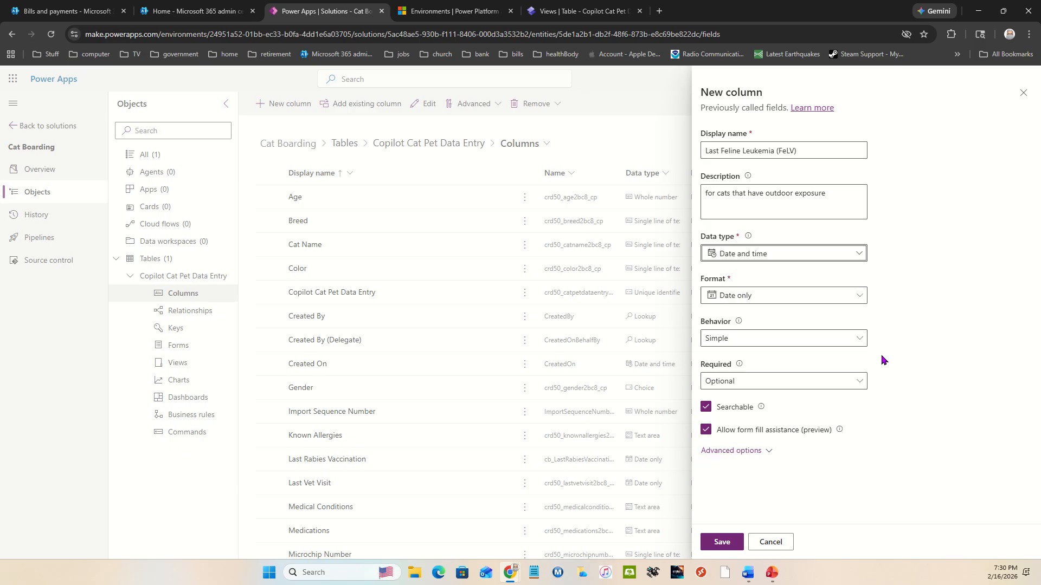
click(720, 543)
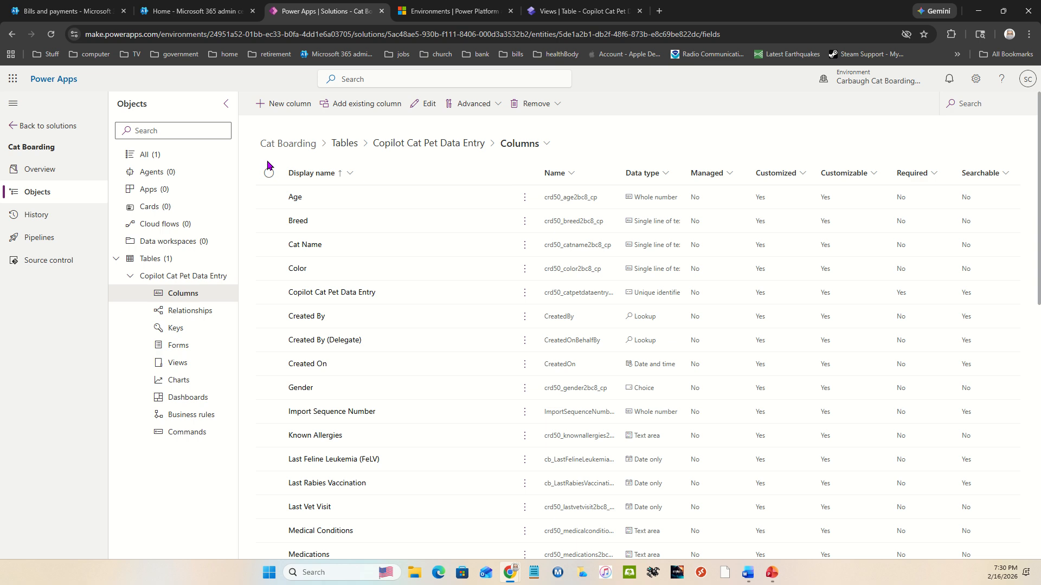
Step: Start another new column with the display name Last Feline Distemper (FVRCP)
click(310, 107)
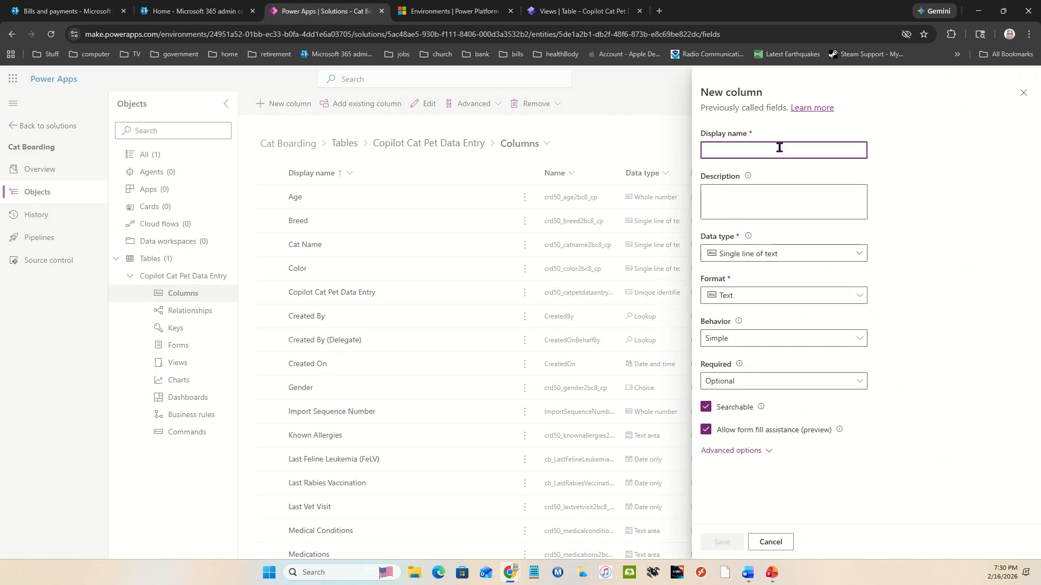
text(Last )
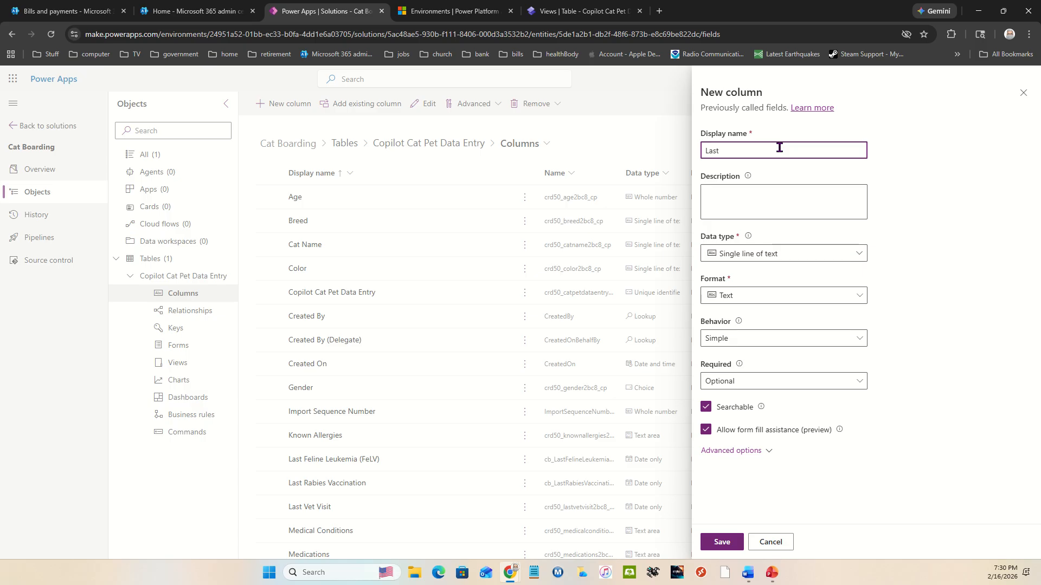
text(Feline Distemper)
click(861, 254)
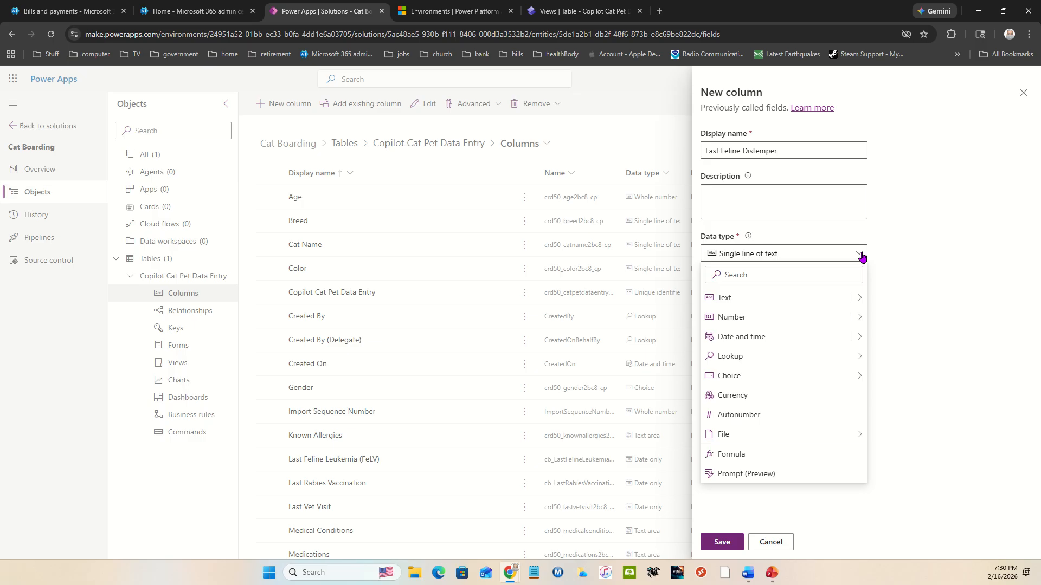
click(827, 157)
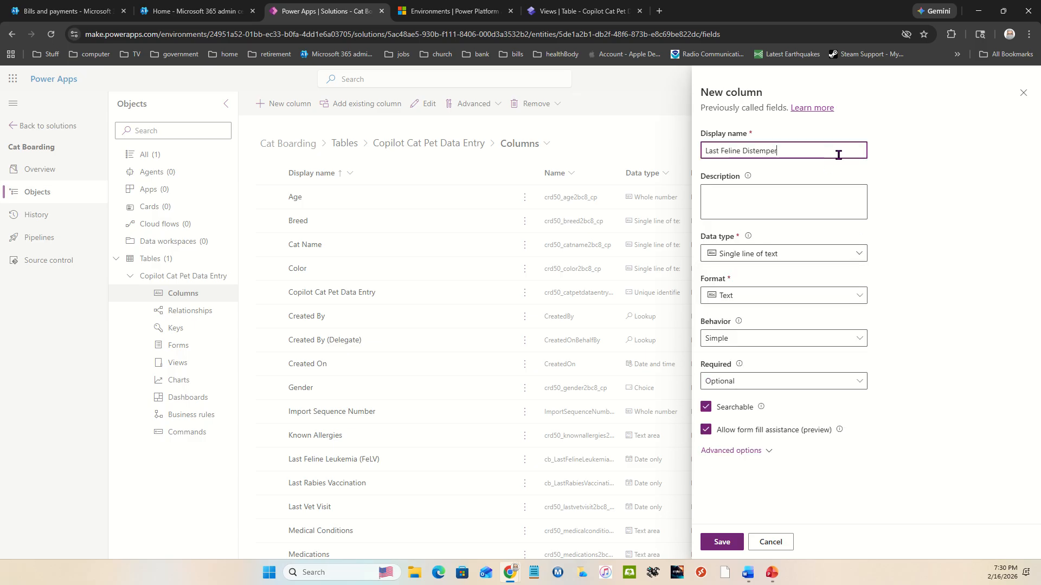
text(()
text(FVRCP))
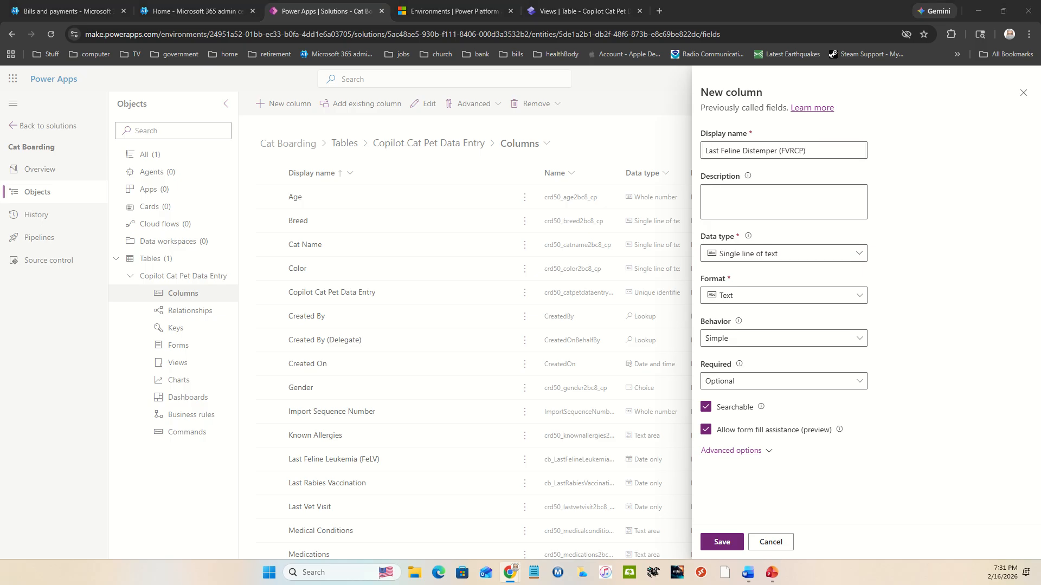
Step: Fill the distemper column's description with "Feline Viral Rhinotracheitis (FHV-1), Calicivirus (FCV), Panleukopenia (FPV)"
click(776, 200)
key(Escape)
click(584, 329)
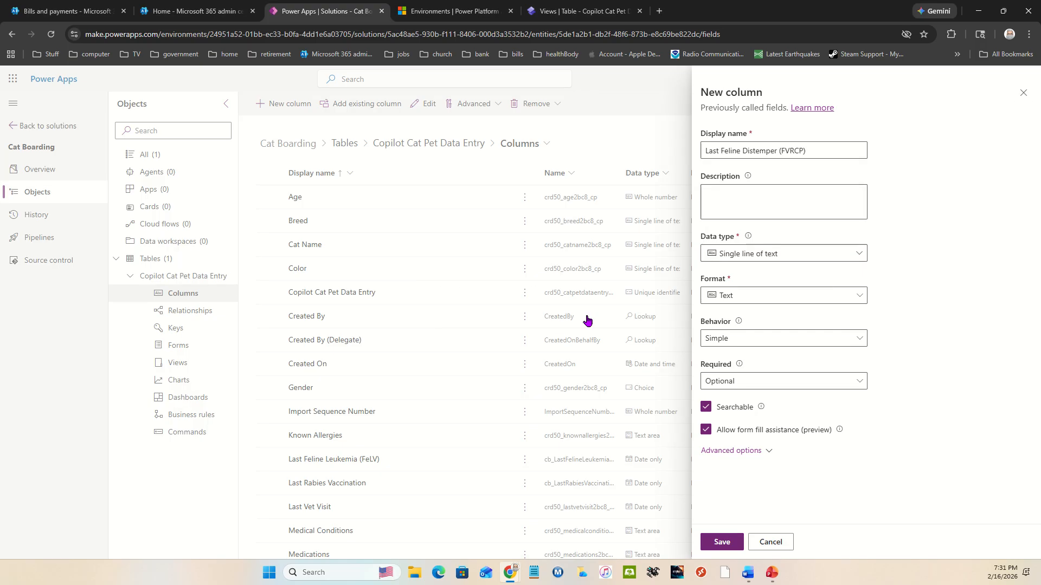
click(742, 211)
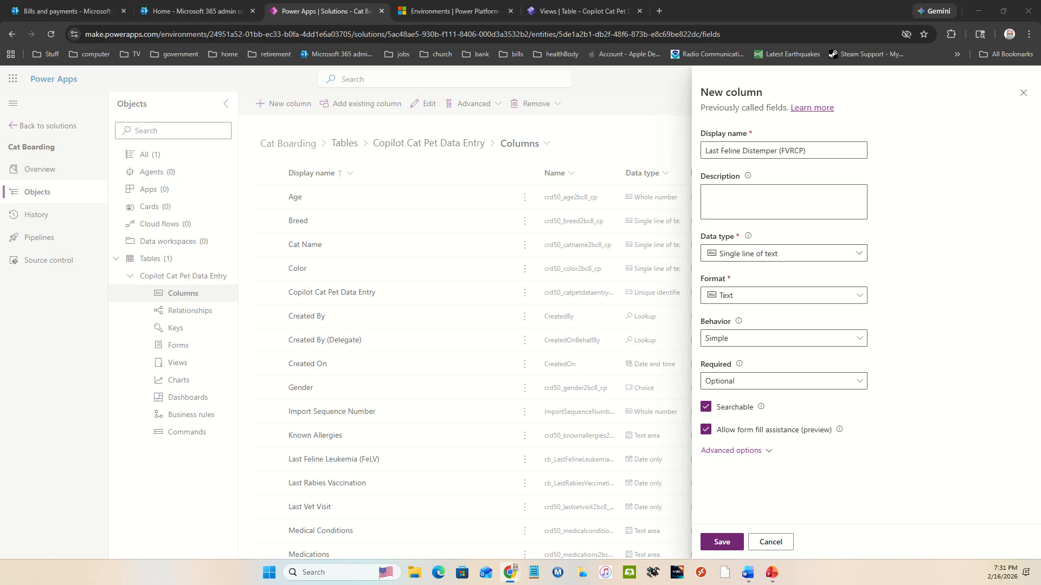
click(777, 201)
click(760, 201)
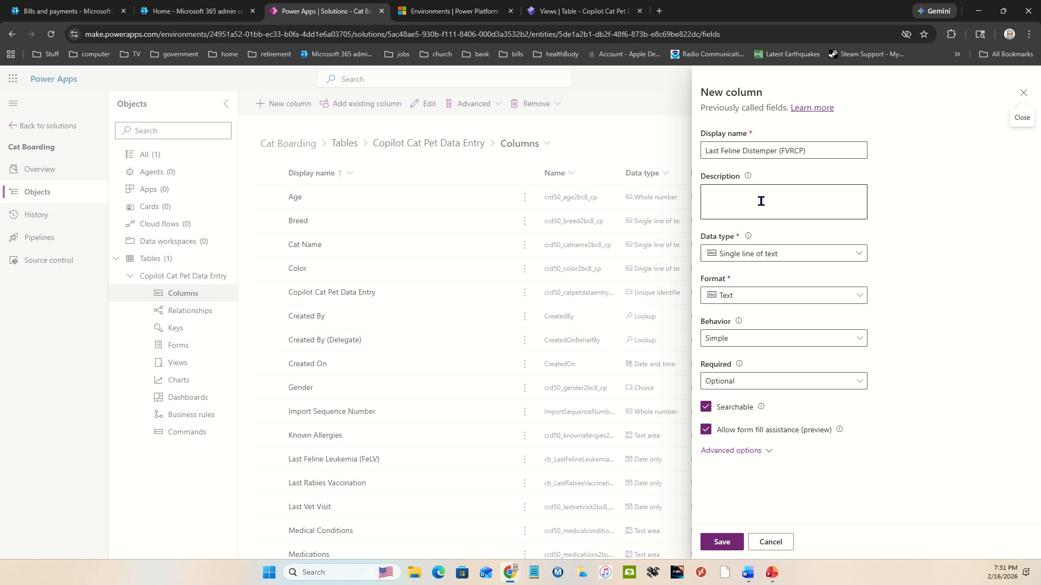
click(761, 201)
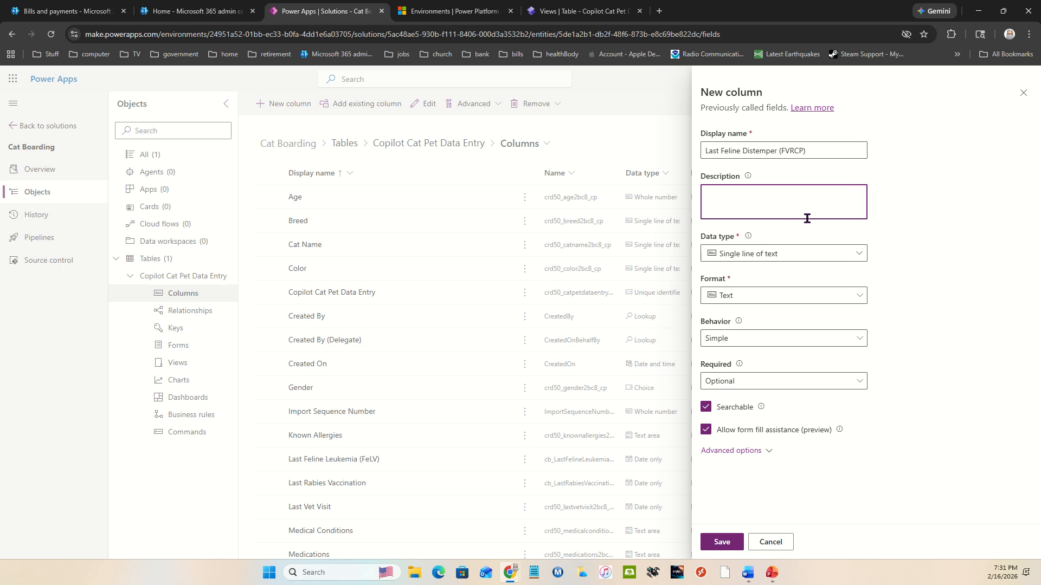
text(Feline Viral Rhinotracheitis (FHV-1))
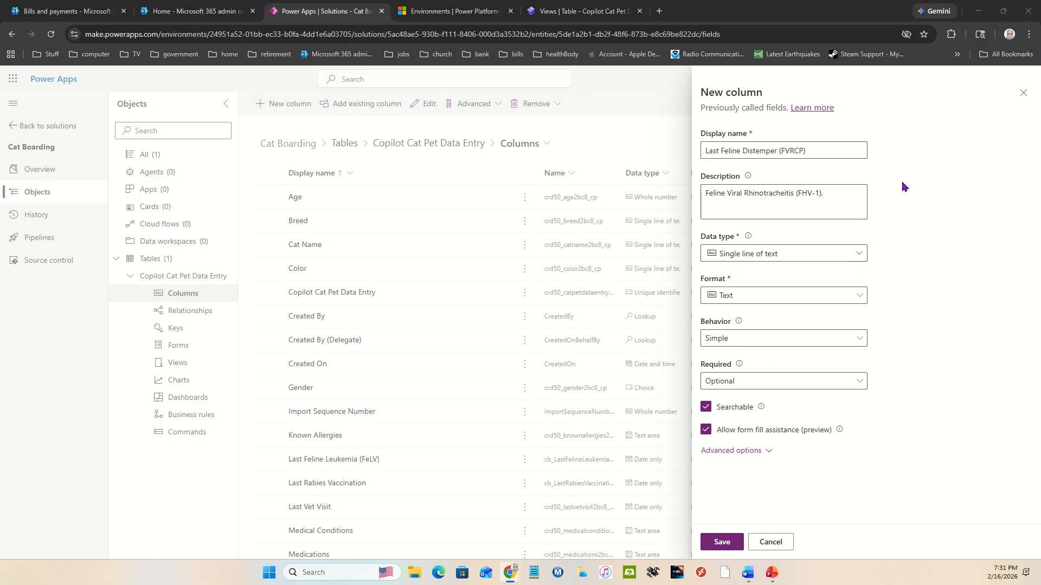
click(846, 196)
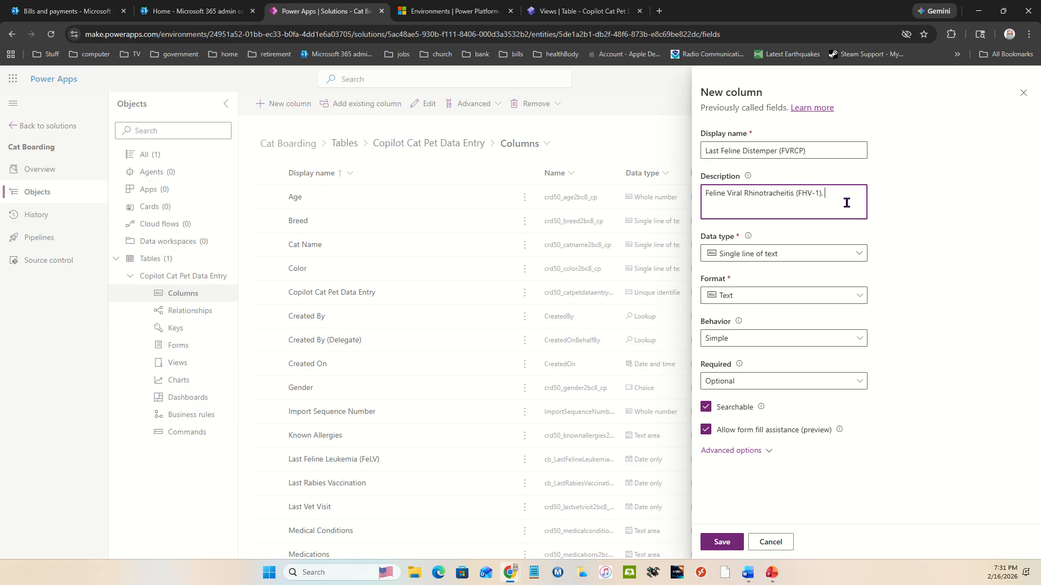
text(Calicivirus (FCV))
text(,)
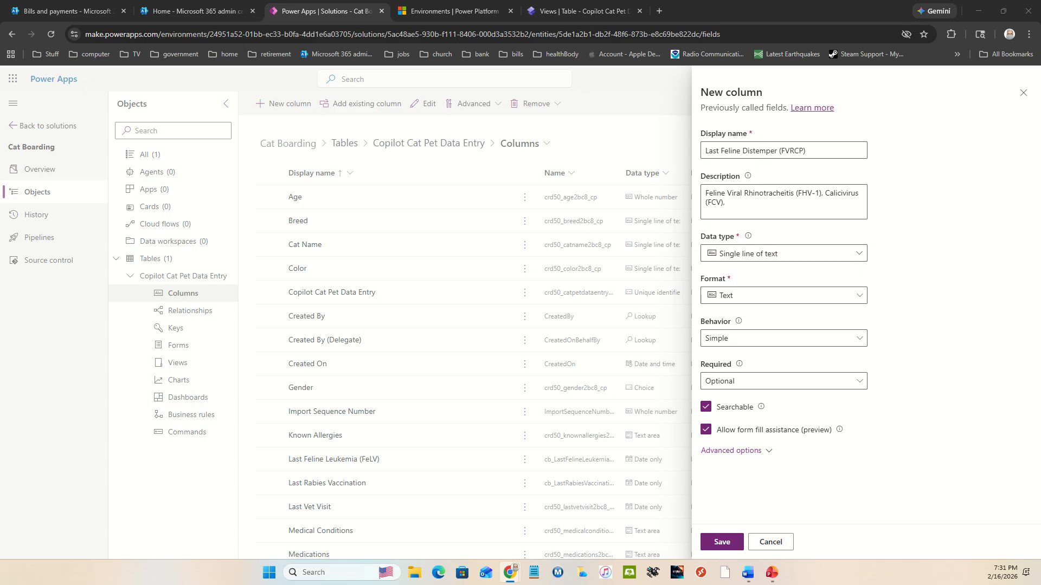
click(784, 210)
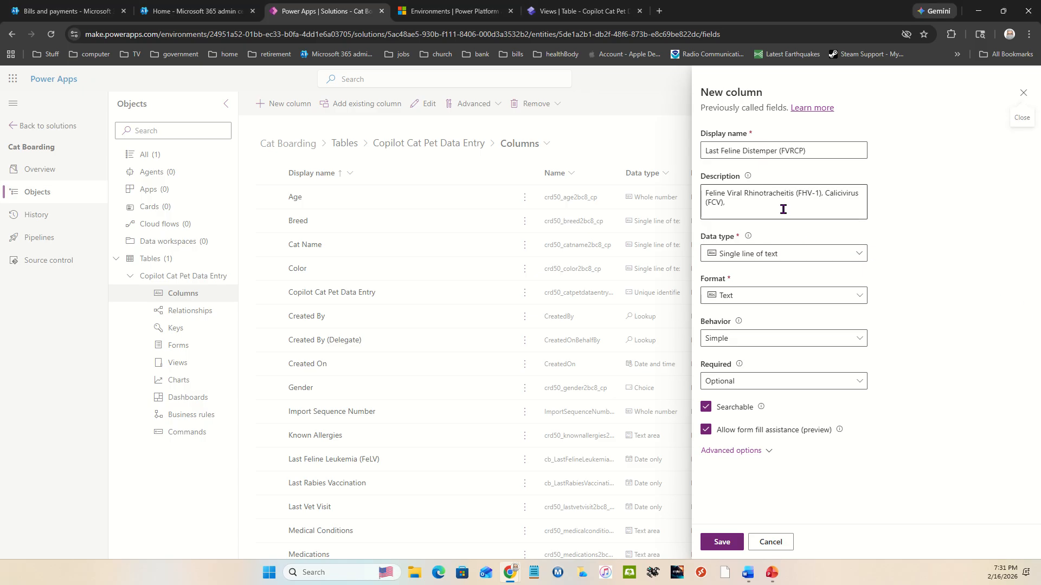
click(783, 209)
text(Panleukopenia (FPV))
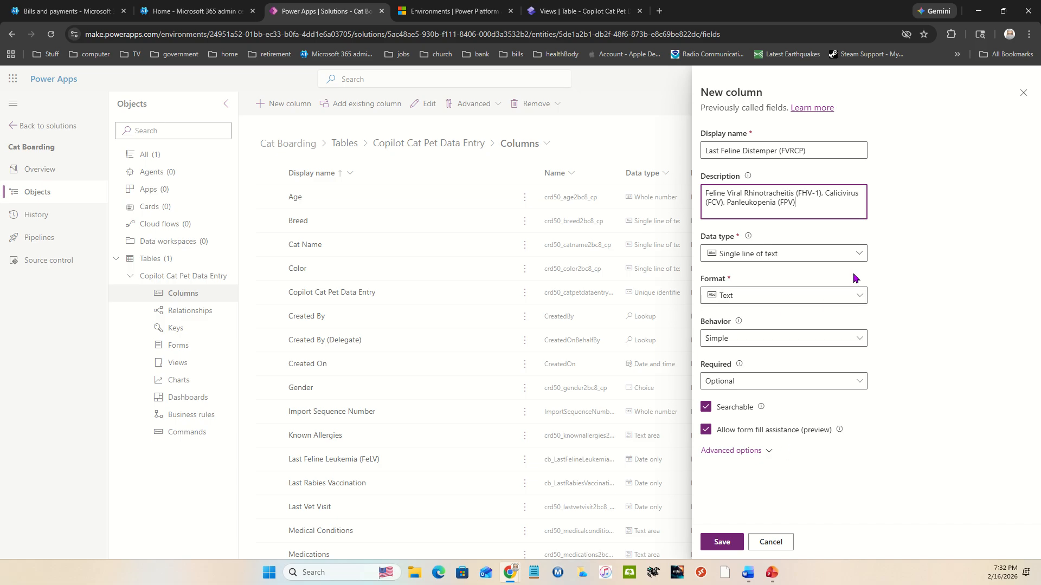
Step: Set the Last Feline Distemper (FVRCP) column's data type to Date only and save the column
click(855, 256)
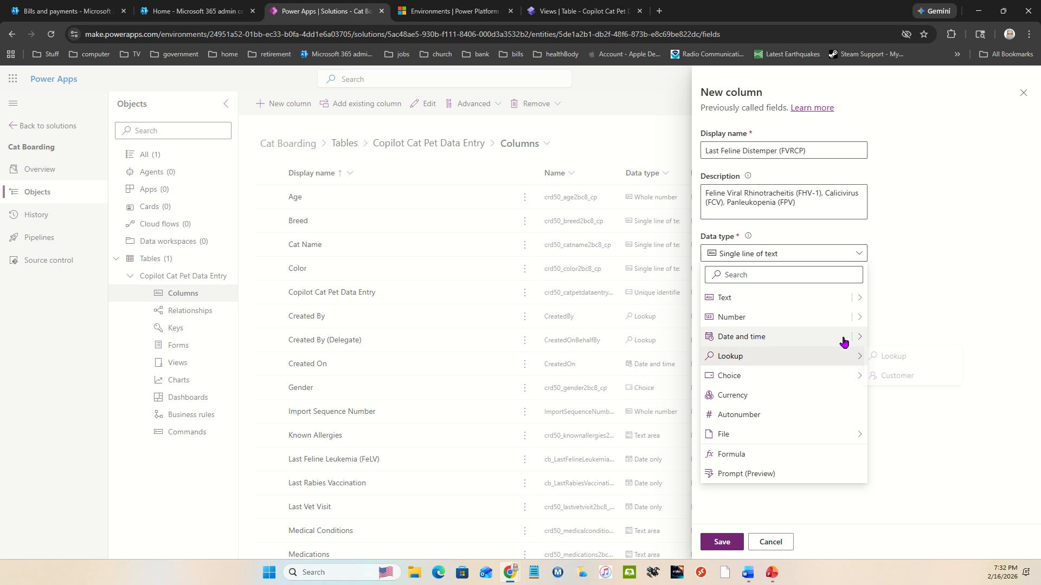
mouse_move(855, 339)
click(881, 357)
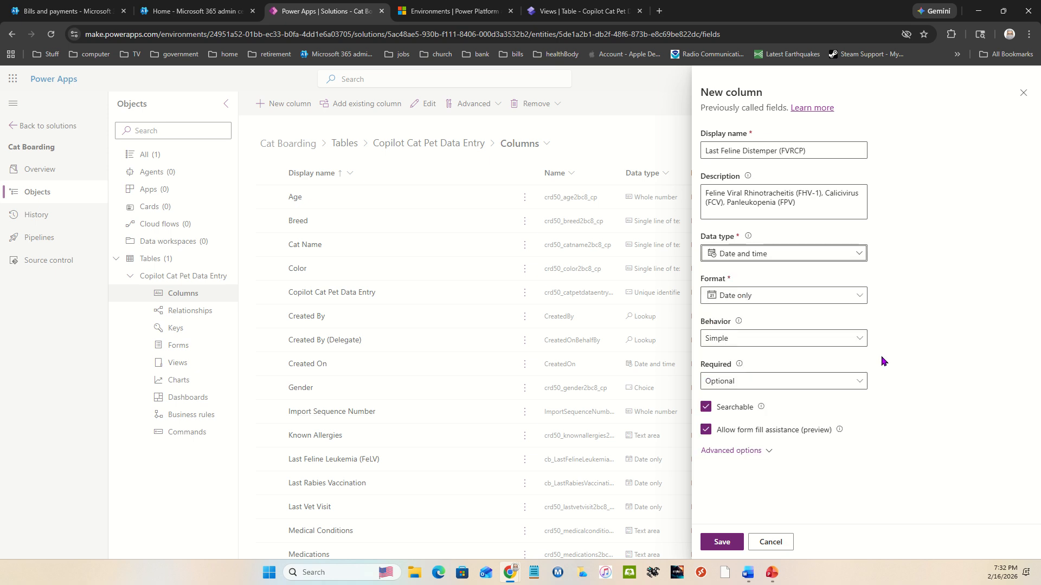
click(733, 541)
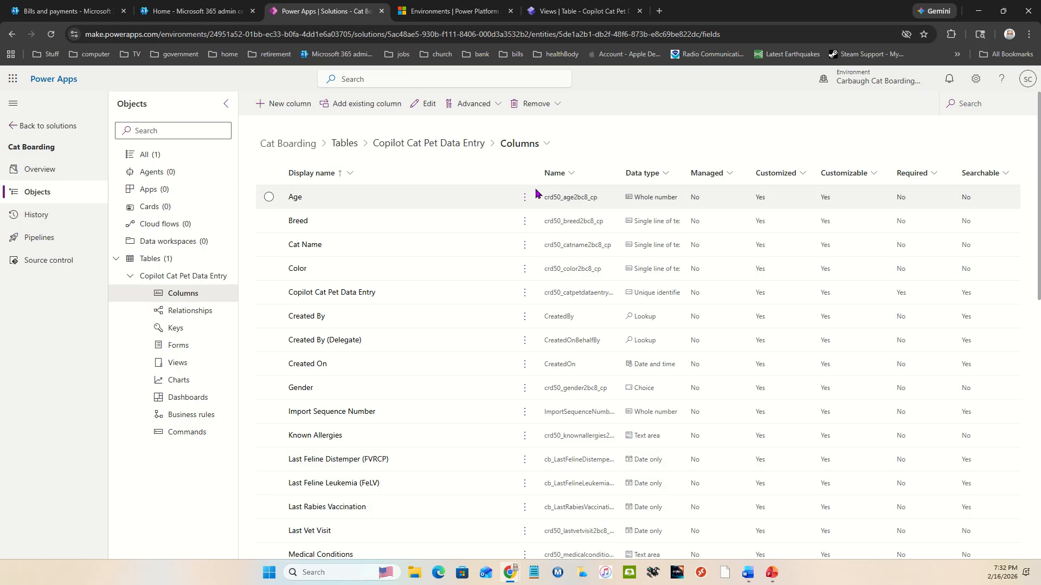
Step: Open the Active Copilot Cat Pet Data Entry view from the table's list of views for editing
click(465, 144)
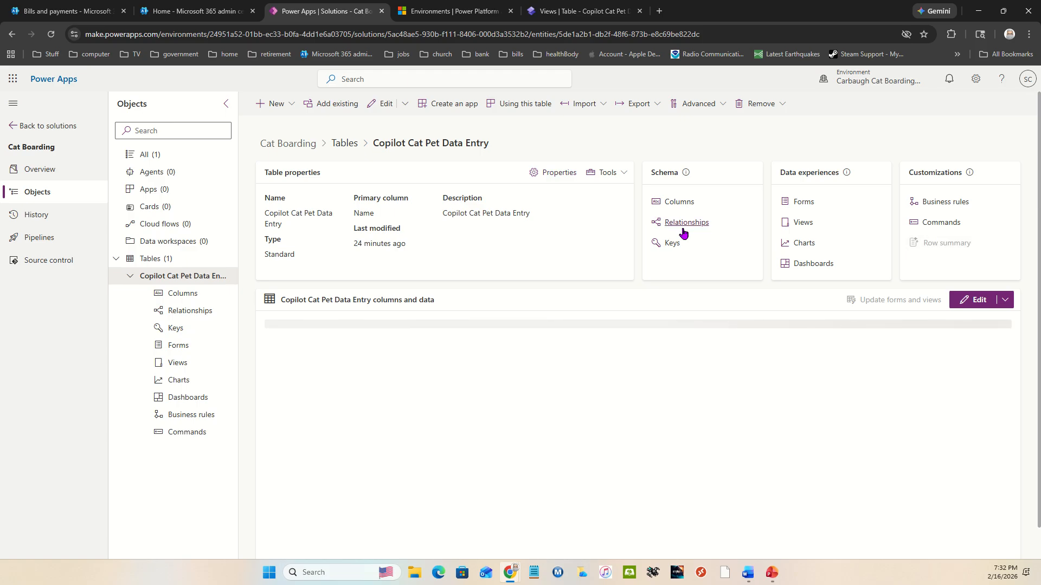
click(799, 223)
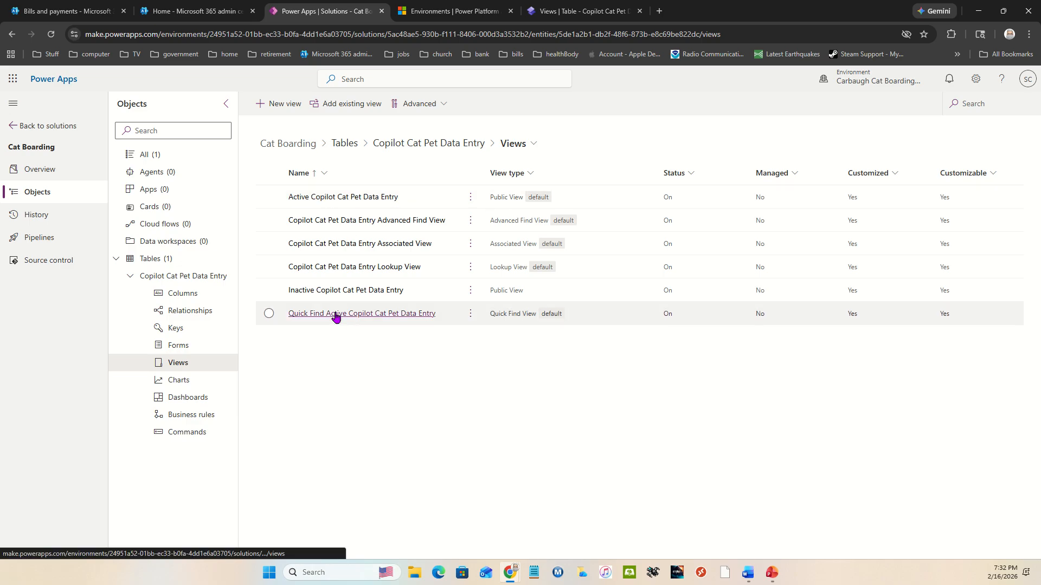
click(342, 199)
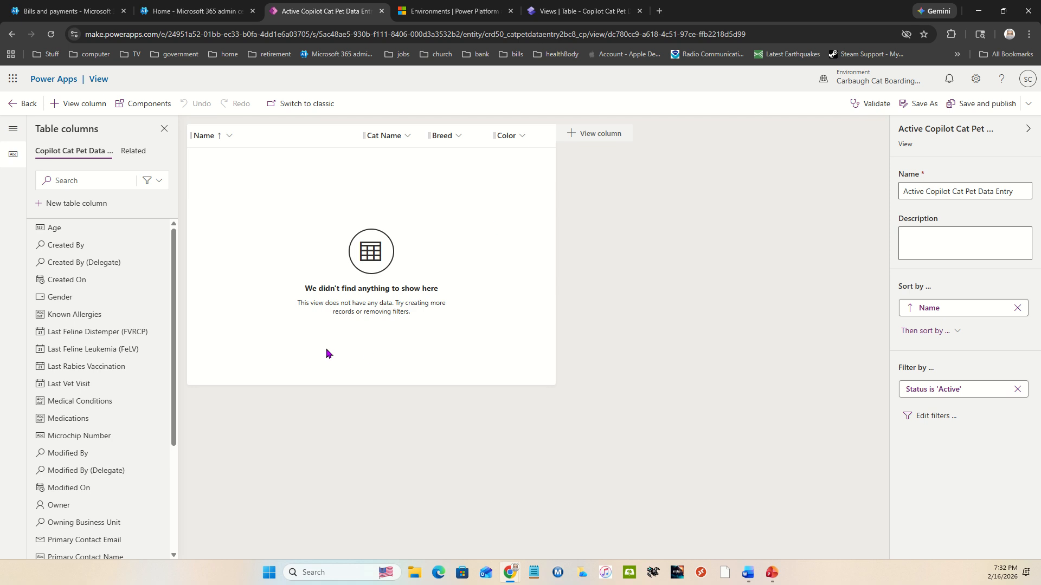
Step: Add Gender and Known Allergies between Breed and Color, then Medications and Microchip Number after Color, and check the remaining table columns
drag(82, 303, 478, 137)
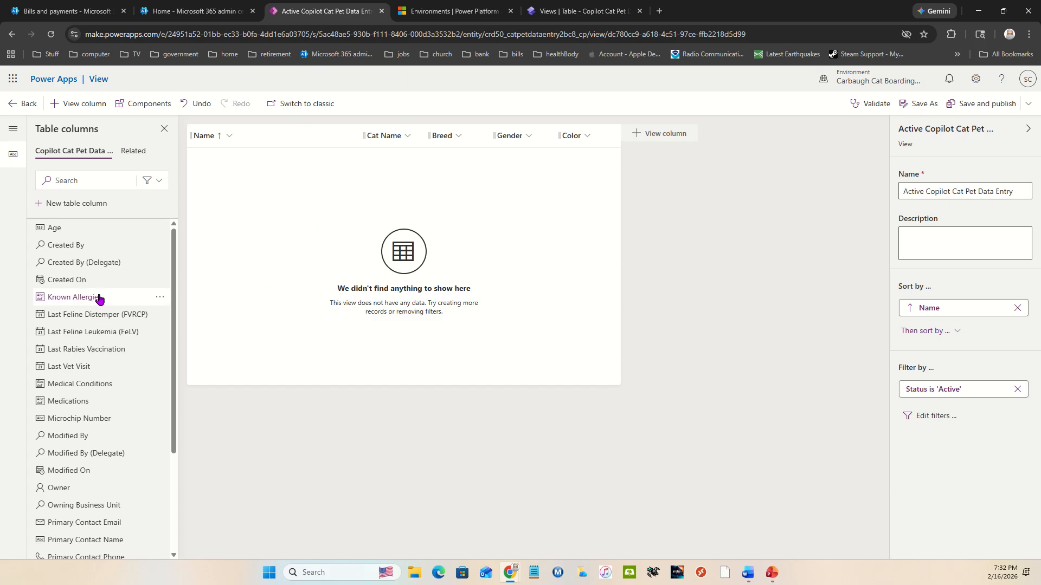
drag(99, 297, 554, 136)
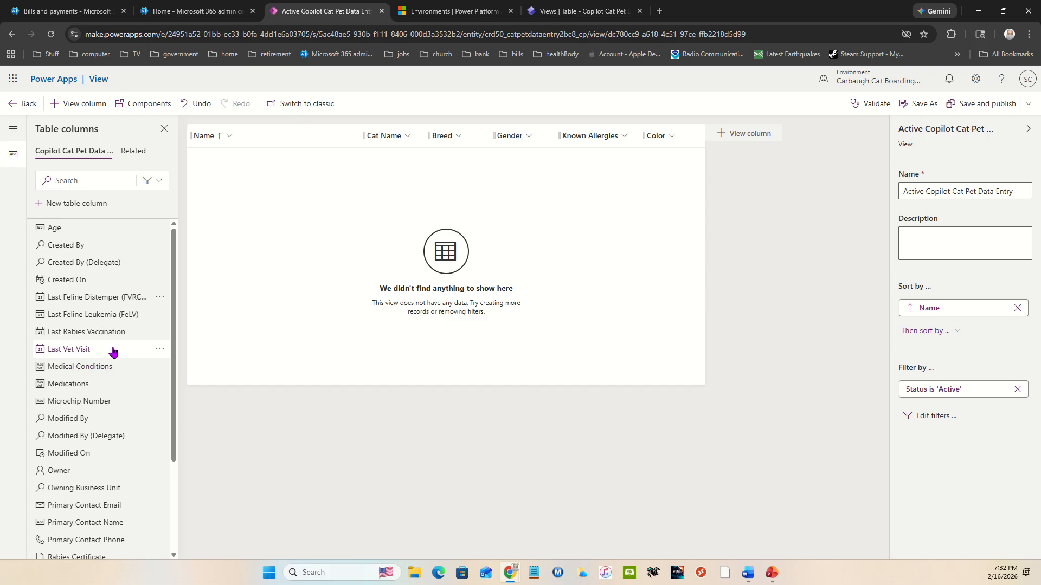
drag(109, 386, 688, 133)
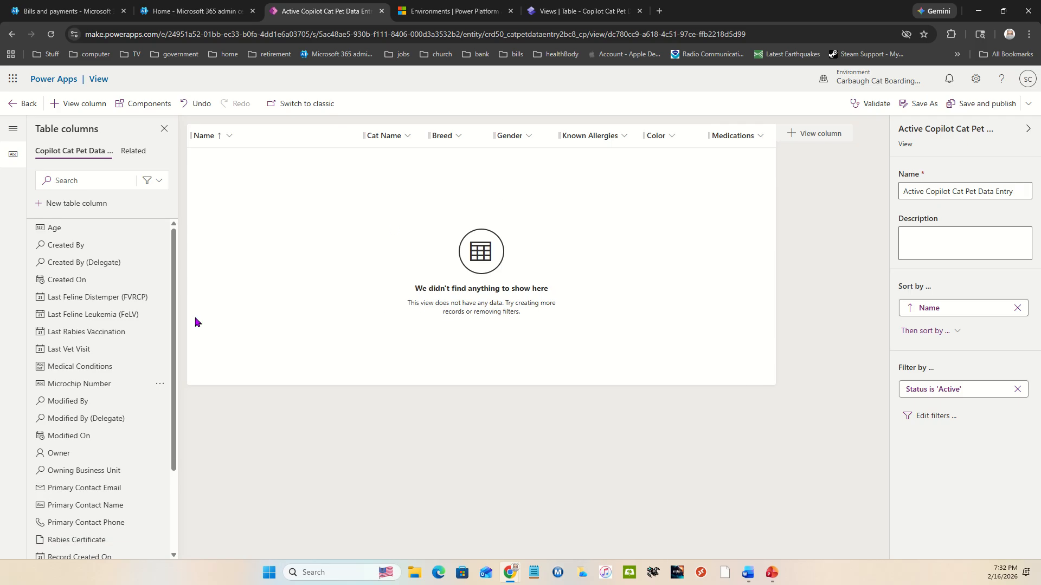
drag(89, 391, 753, 138)
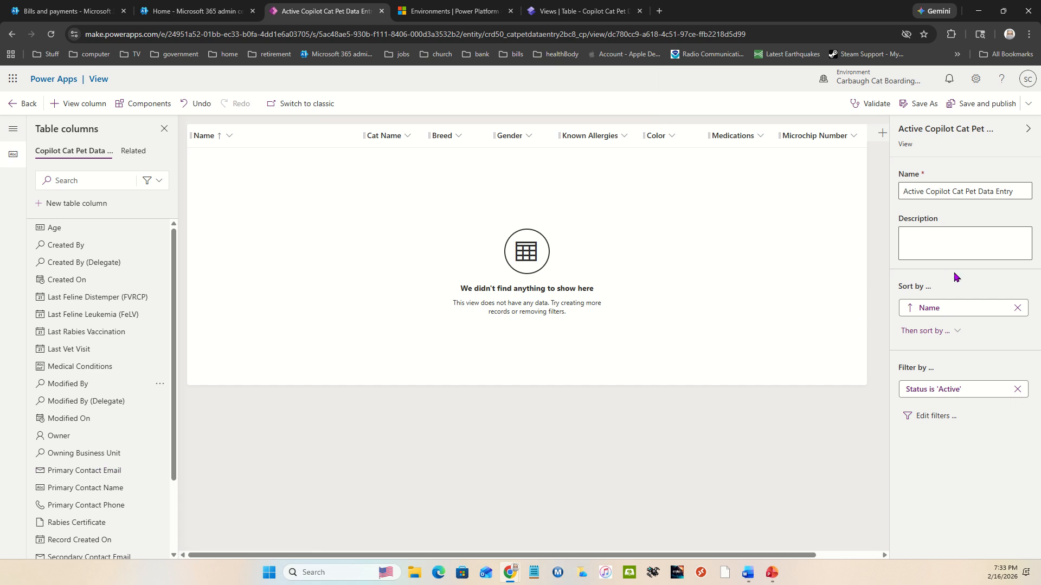
mouse_move(135, 342)
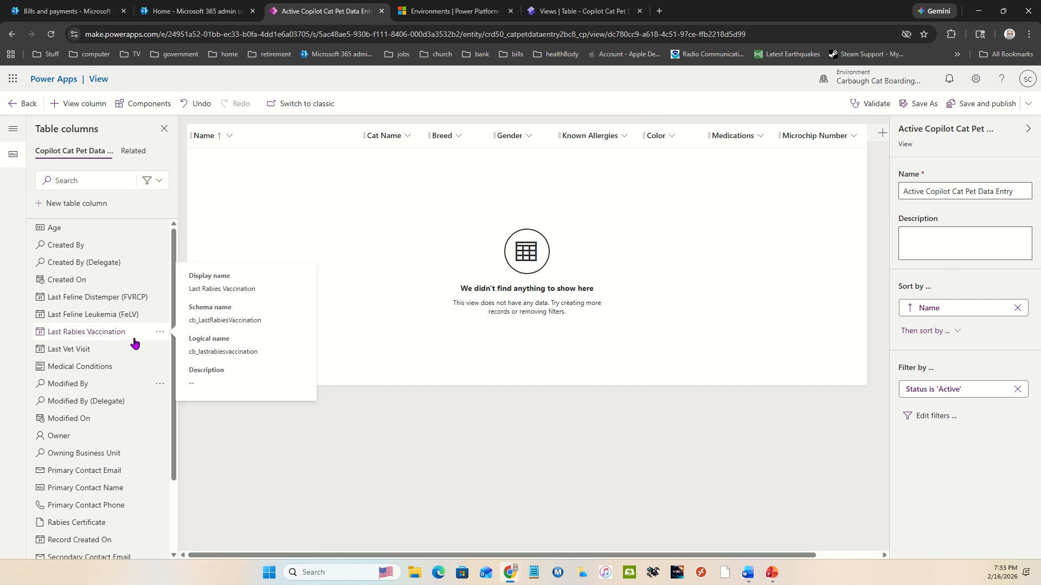
scroll(109, 389, down, 2)
mouse_move(108, 380)
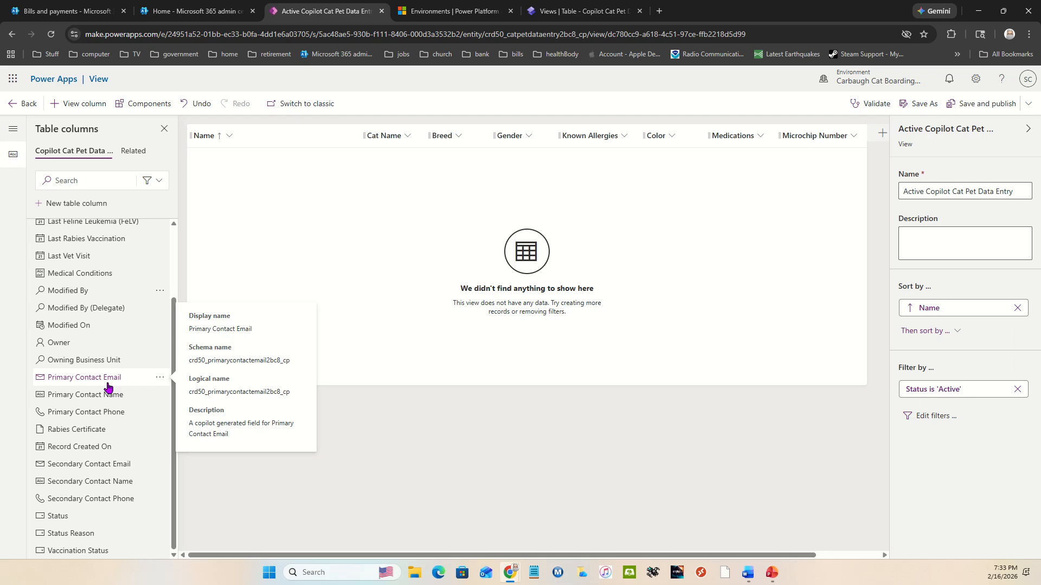
scroll(107, 386, up, 3)
scroll(107, 386, down, 3)
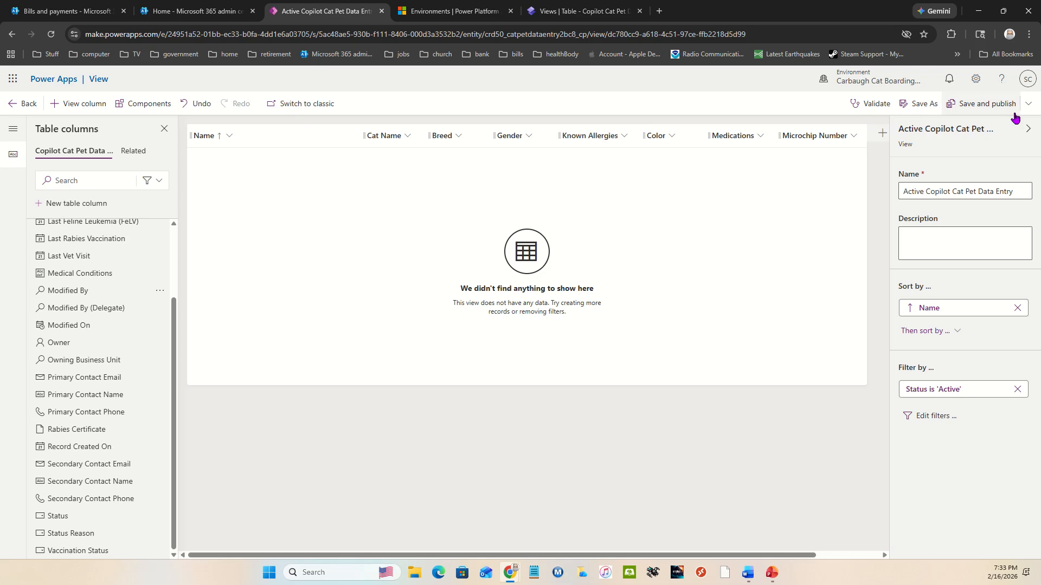
Step: Save and publish the Active Copilot Cat Pet Data Entry view and return to the table's overview
click(993, 109)
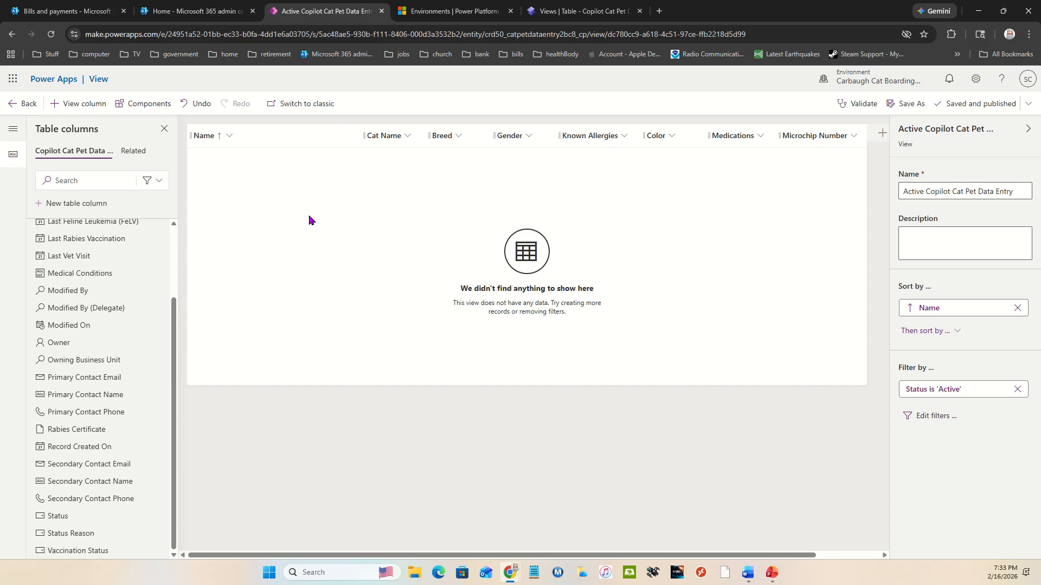
click(16, 104)
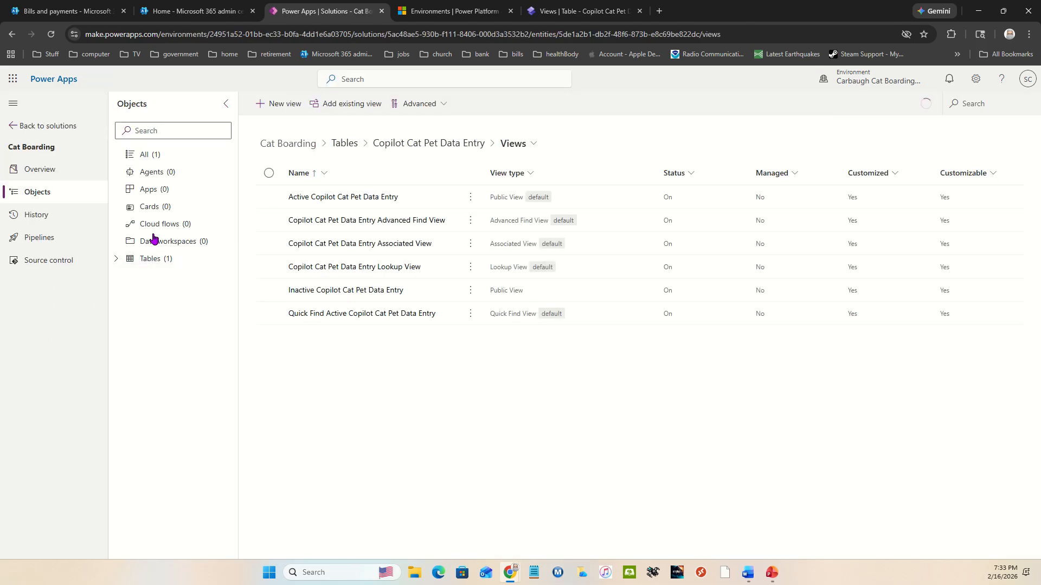
click(122, 262)
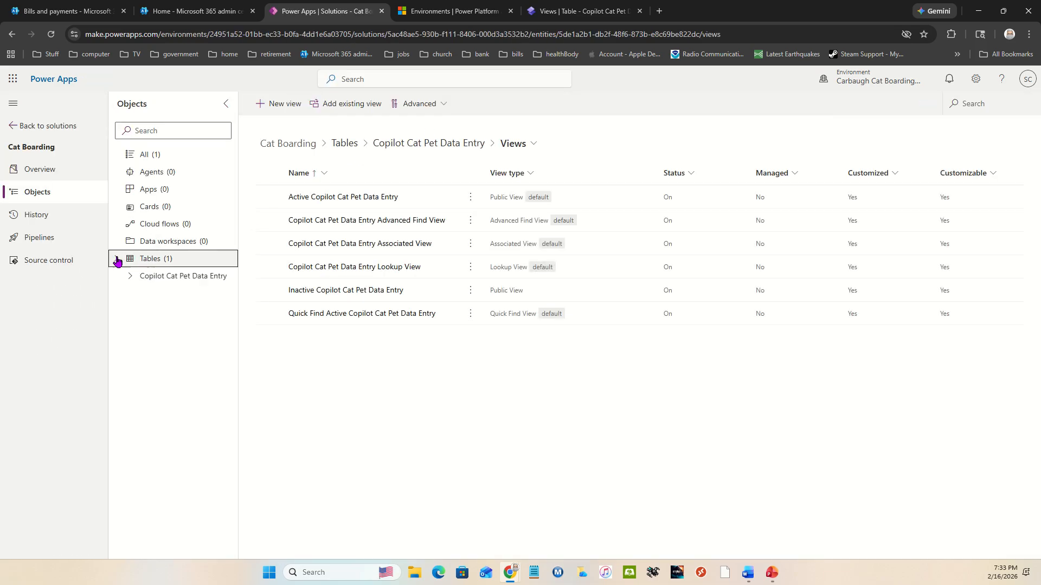
click(134, 276)
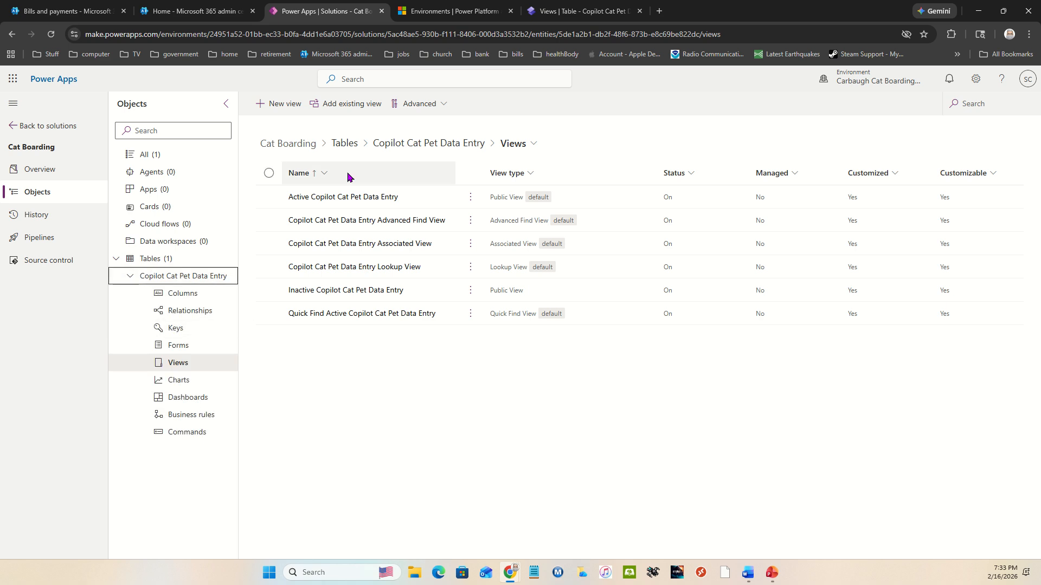
click(443, 147)
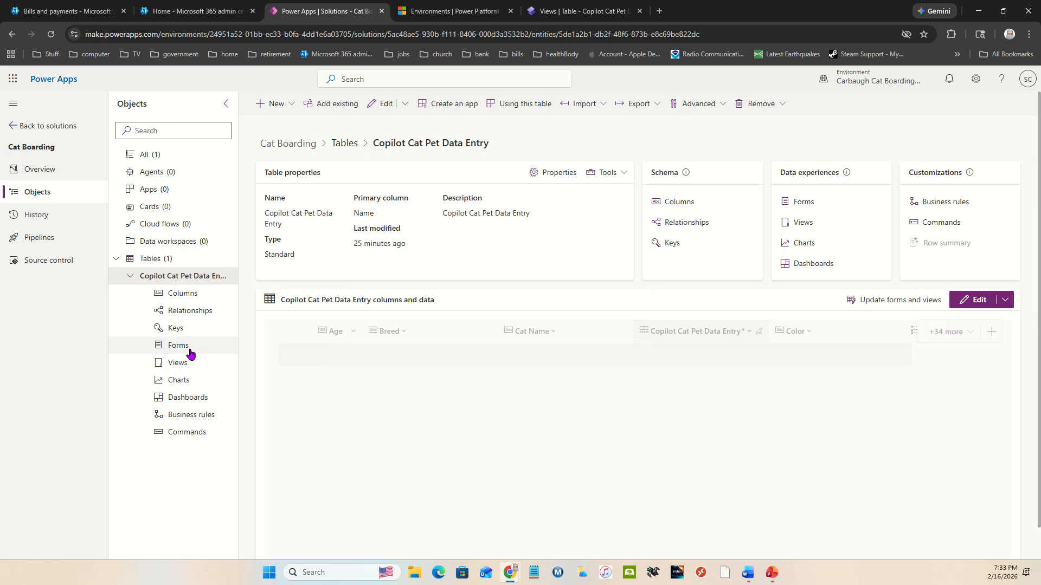
Step: Examine the fields on the table's Basic Information main form and return to the list of forms
click(173, 347)
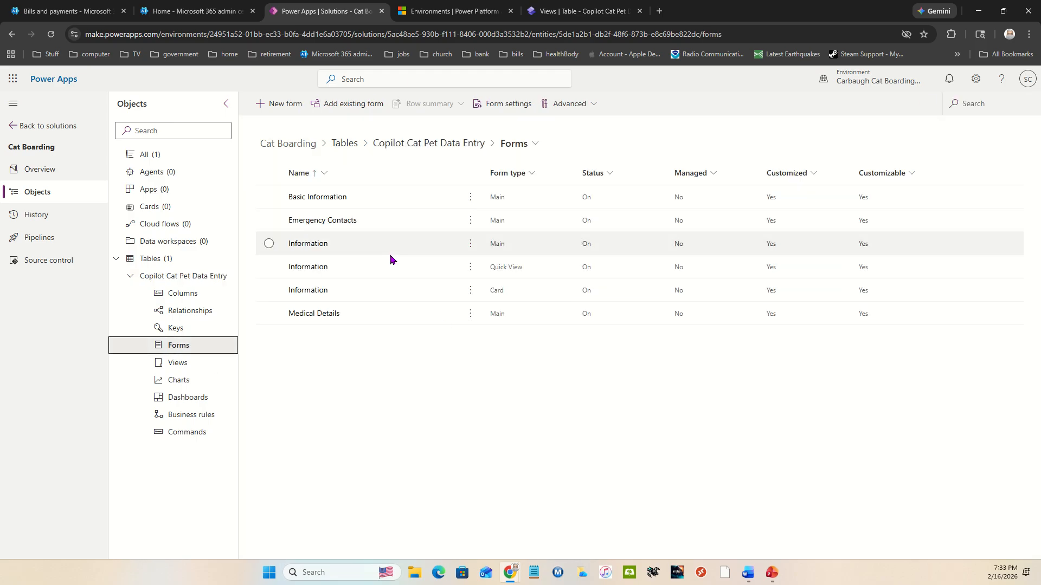
click(335, 198)
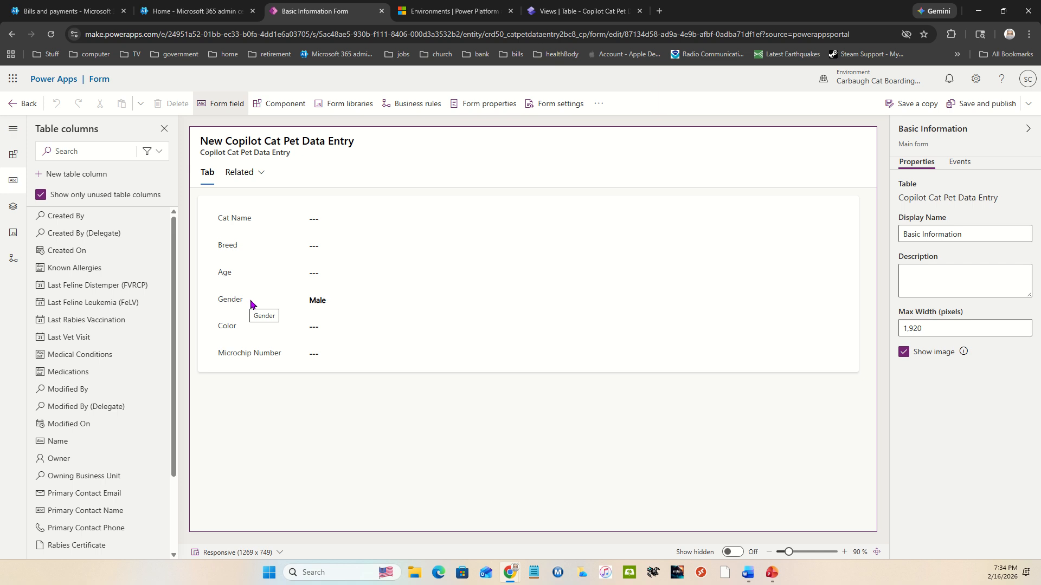
click(30, 104)
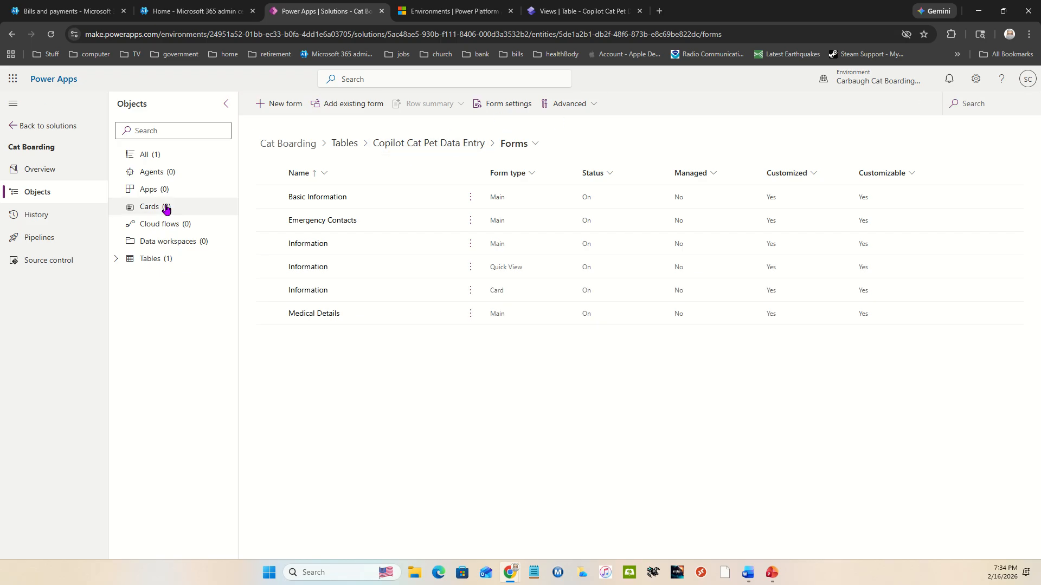
Step: Publish the Copilot Cat Pet Data Entry table from its overview
click(458, 147)
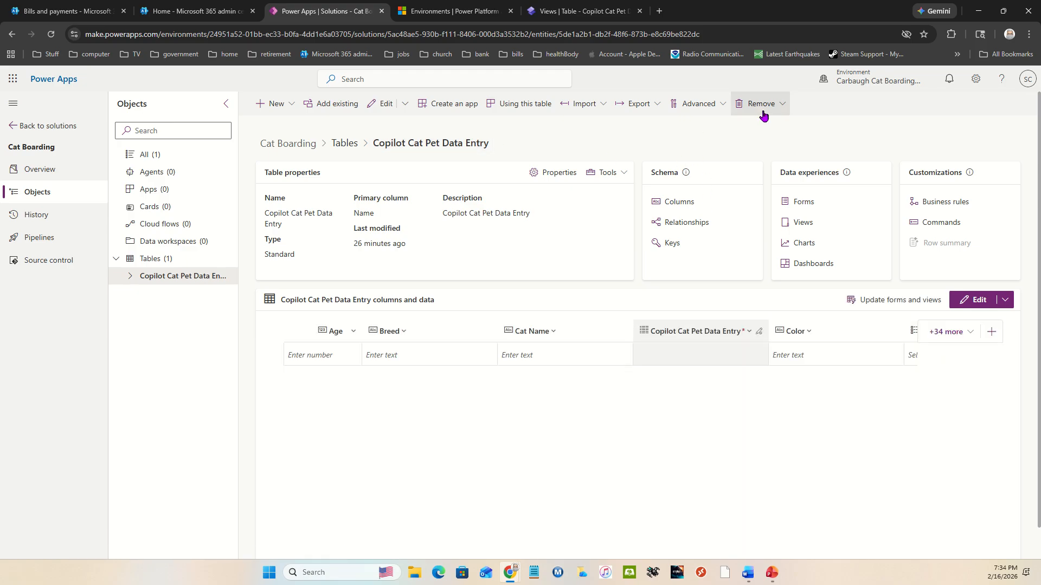
click(722, 105)
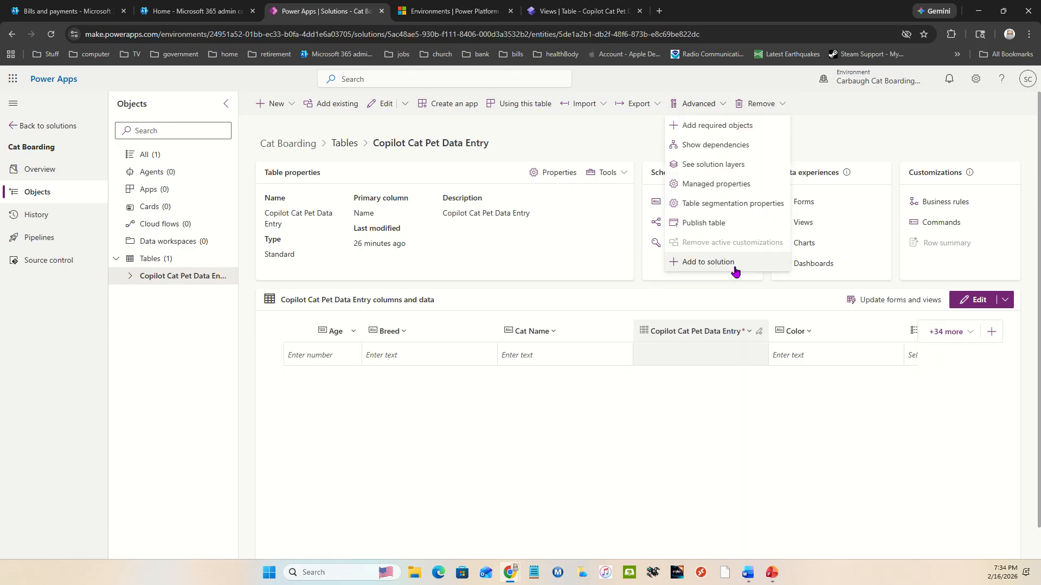
click(703, 223)
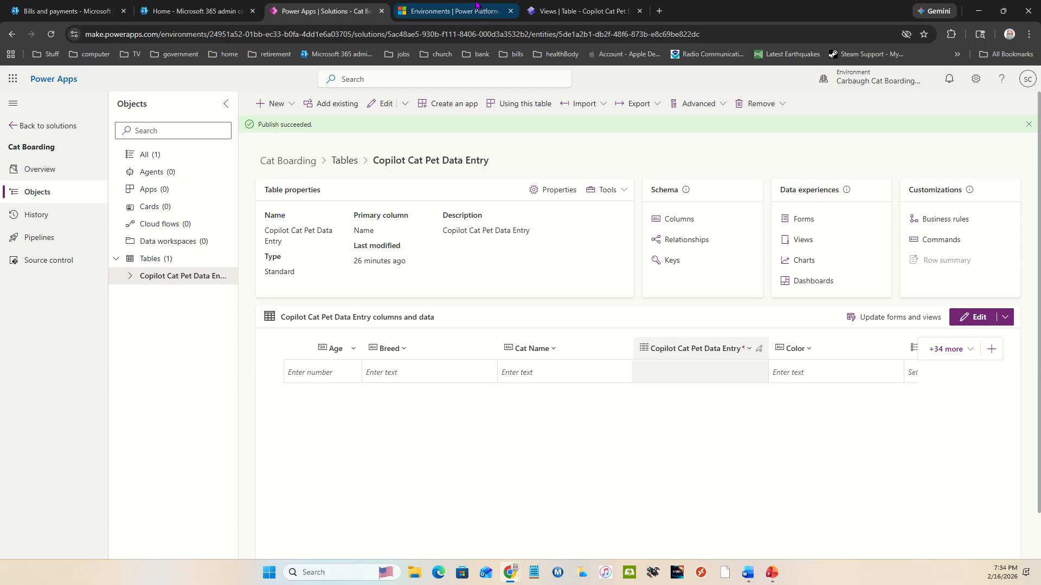
Step: Switch to the Carbaugh Cat Boarding site in Power Pages, sync it, and open the Pages workspace
click(564, 12)
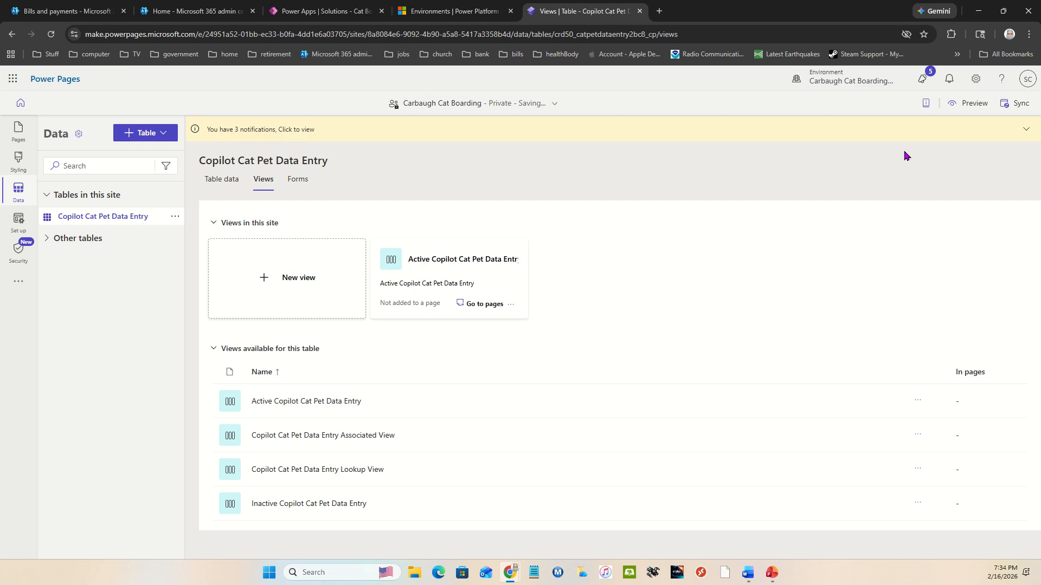
click(1021, 104)
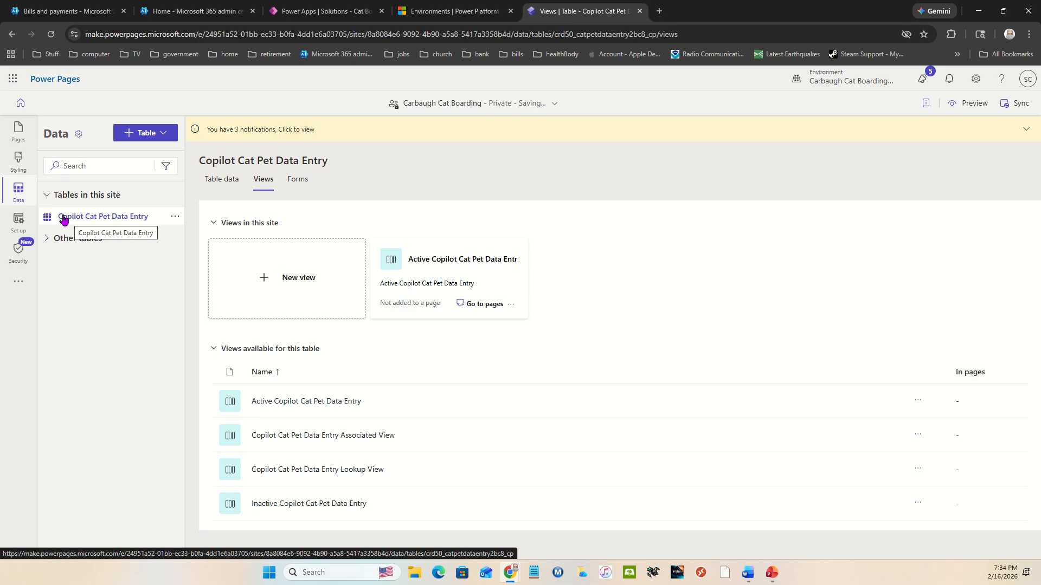
click(22, 129)
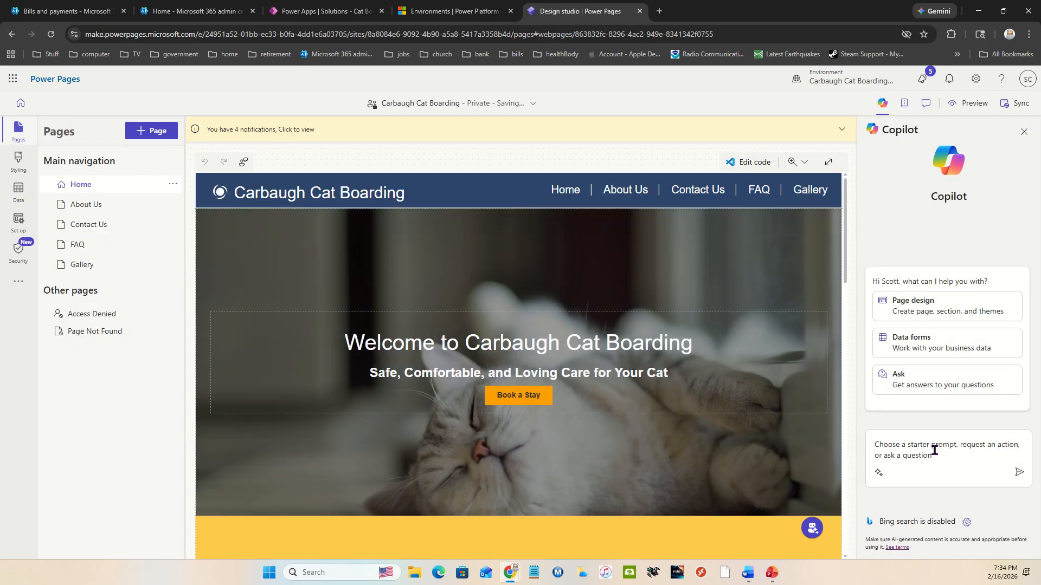
Step: Have Copilot start a new data form and load its example prompt about customers creating support tickets
click(945, 345)
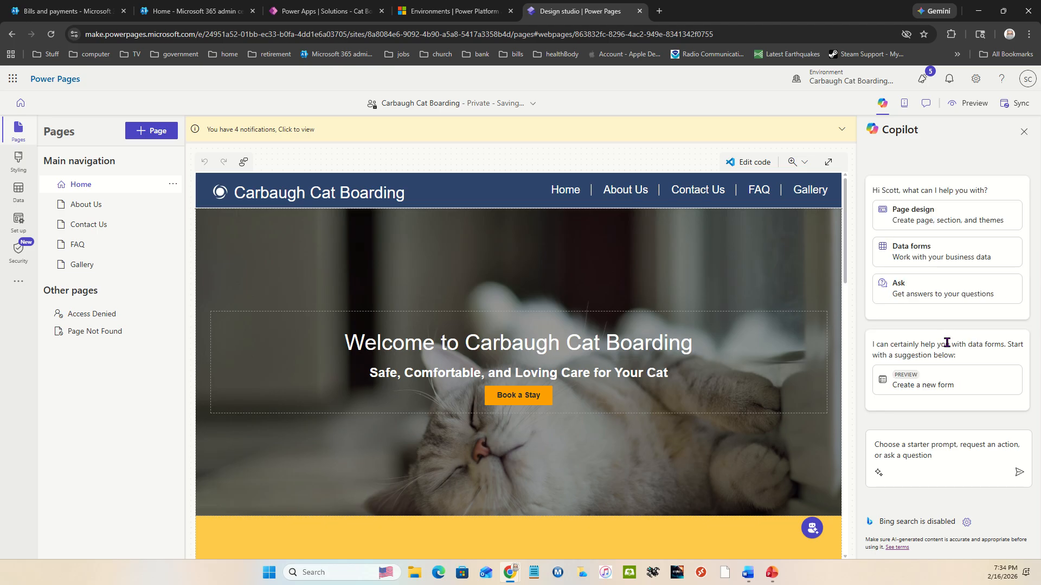
click(958, 384)
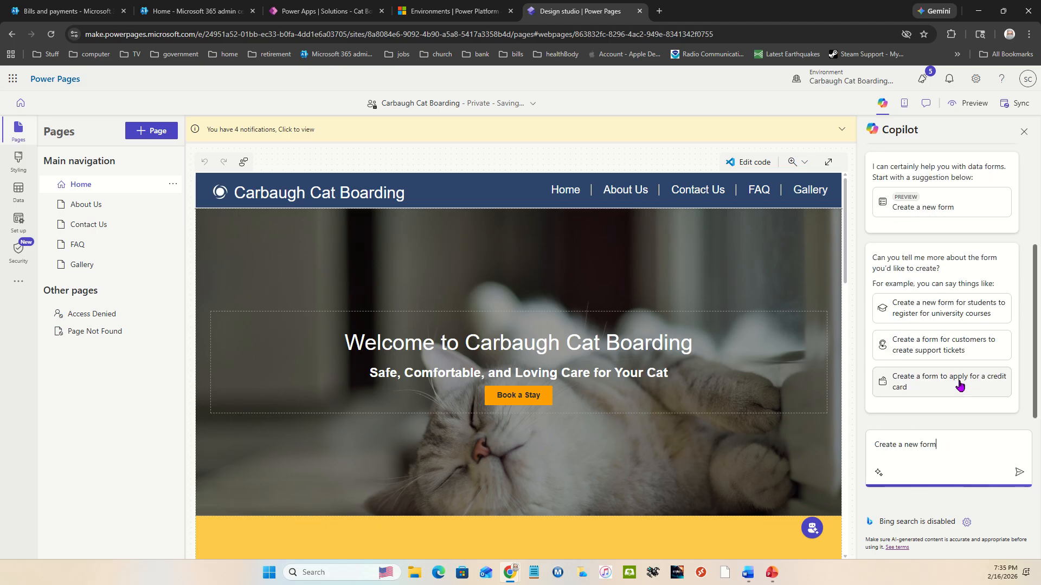
click(896, 347)
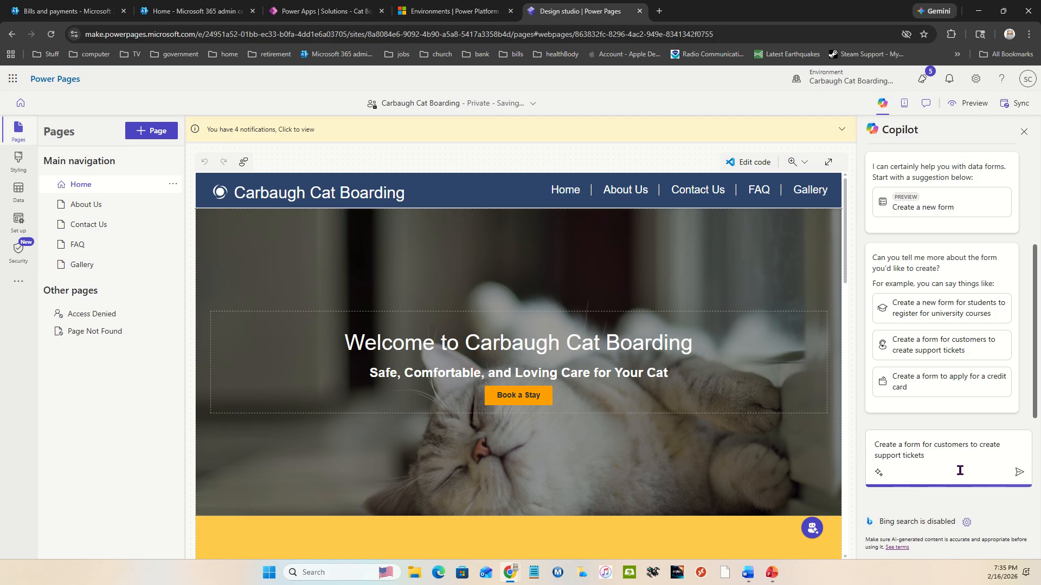
Step: Rewrite the Copilot prompt as "Create a table for customers to reserve boarding of their cats with us."
key(BackSpace)
key(BackSpace)
key(BackSpace)
key(BackSpace)
key(BackSpace)
key(BackSpace)
key(BackSpace)
key(BackSpace)
key(BackSpace)
key(BackSpace)
key(BackSpace)
key(BackSpace)
key(BackSpace)
key(BackSpace)
key(BackSpace)
key(BackSpace)
key(BackSpace)
key(BackSpace)
key(BackSpace)
key(BackSpace)
key(BackSpace)
key(BackSpace)
key(BackSpace)
key(BackSpace)
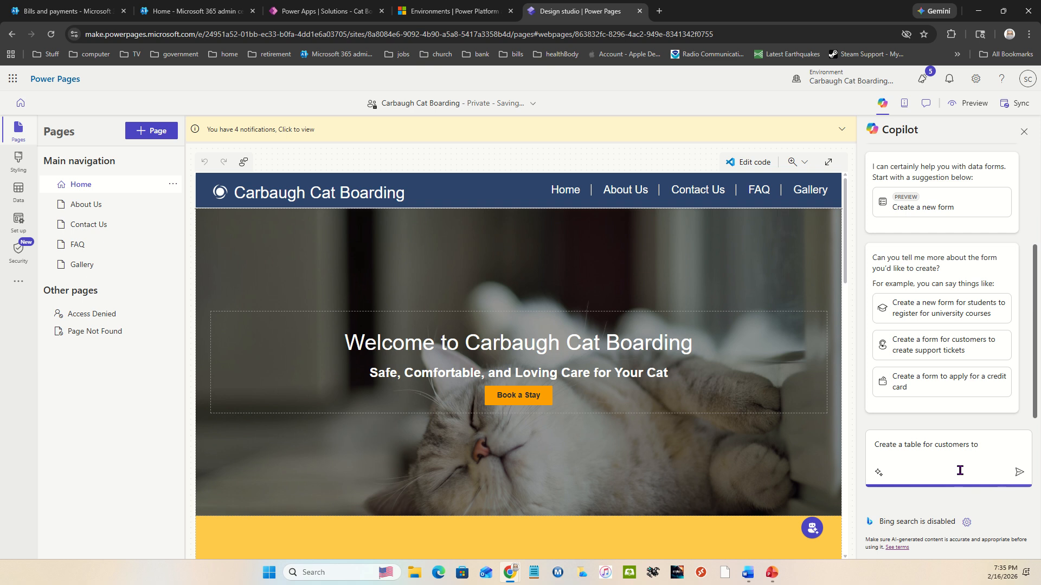
text(re)
text(serve)
text( boar)
text(ding of thei)
text(r ca)
text(ts with us.)
Step: Extend the prompt with "Allow users to select 1 or many cats from the"
text(with a)
key(BackSpace)
key(BackSpace)
key(BackSpace)
key(BackSpace)
key(BackSpace)
text(Allow u)
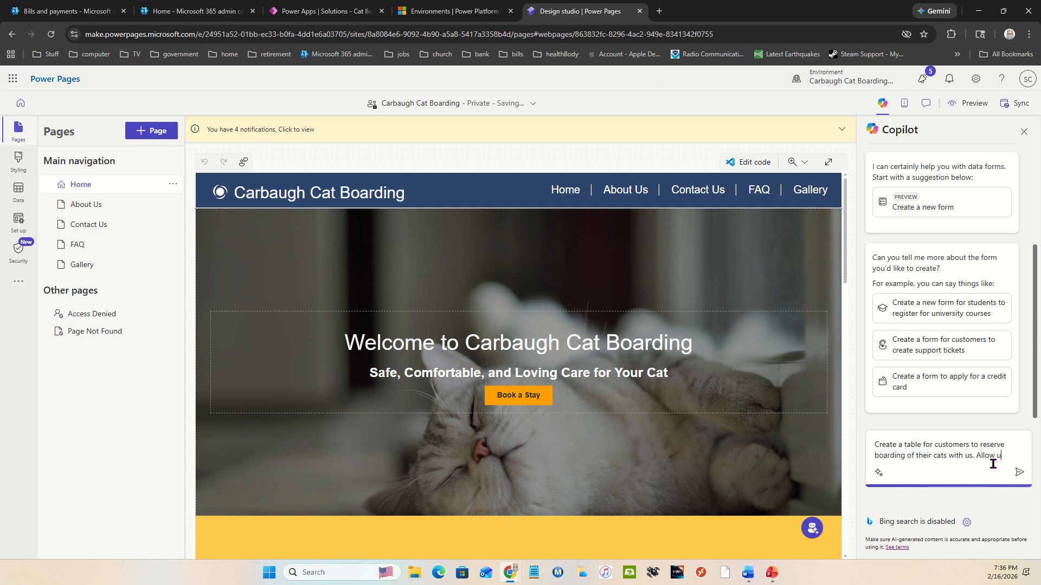
text(sers to select )
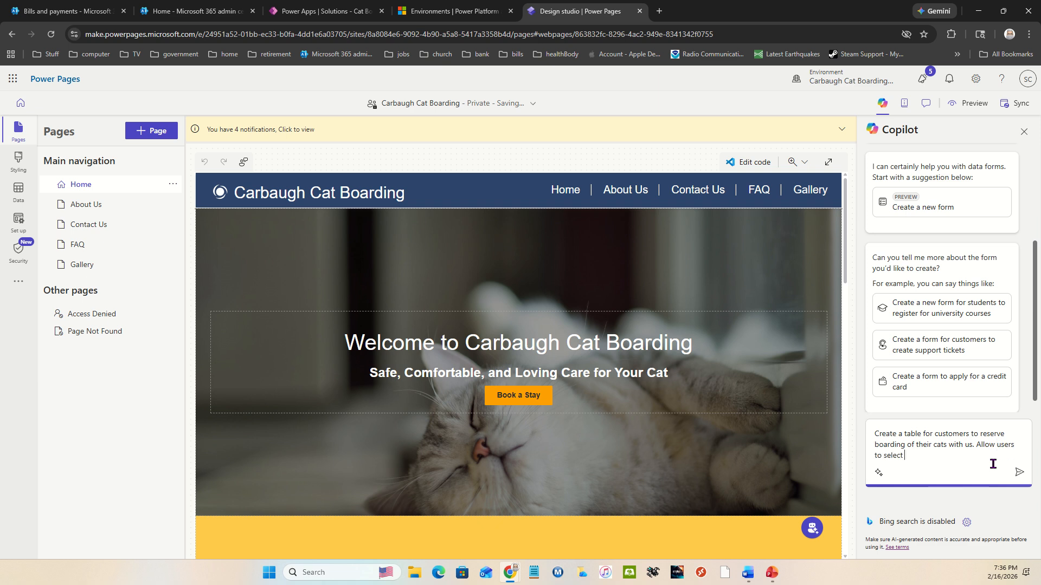
text(1 or many cats from the)
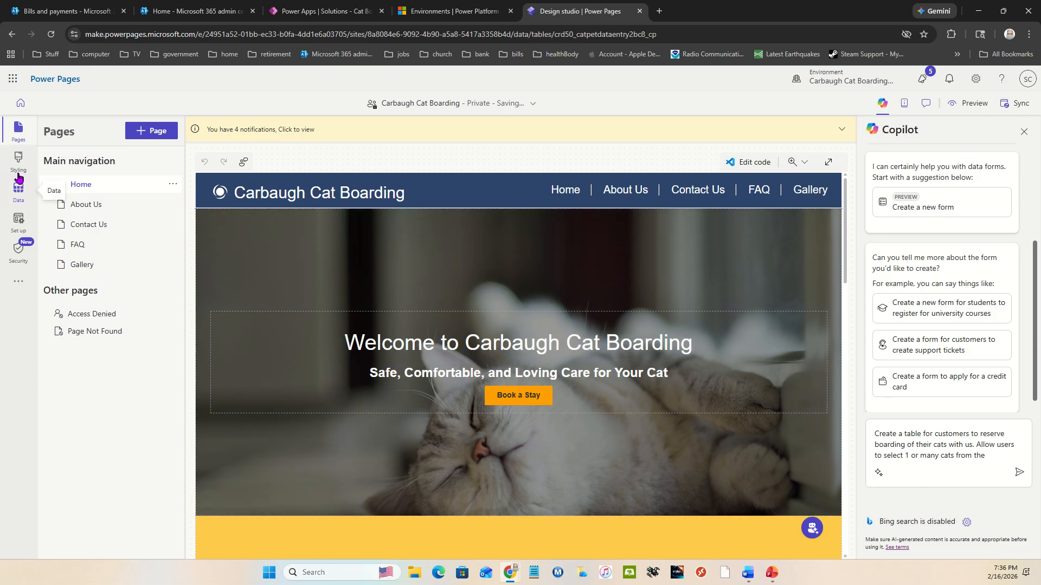
Step: Check the Data workspace, finish the prompt on the Home page with "Pet table.", and send it to Copilot
click(19, 193)
click(17, 130)
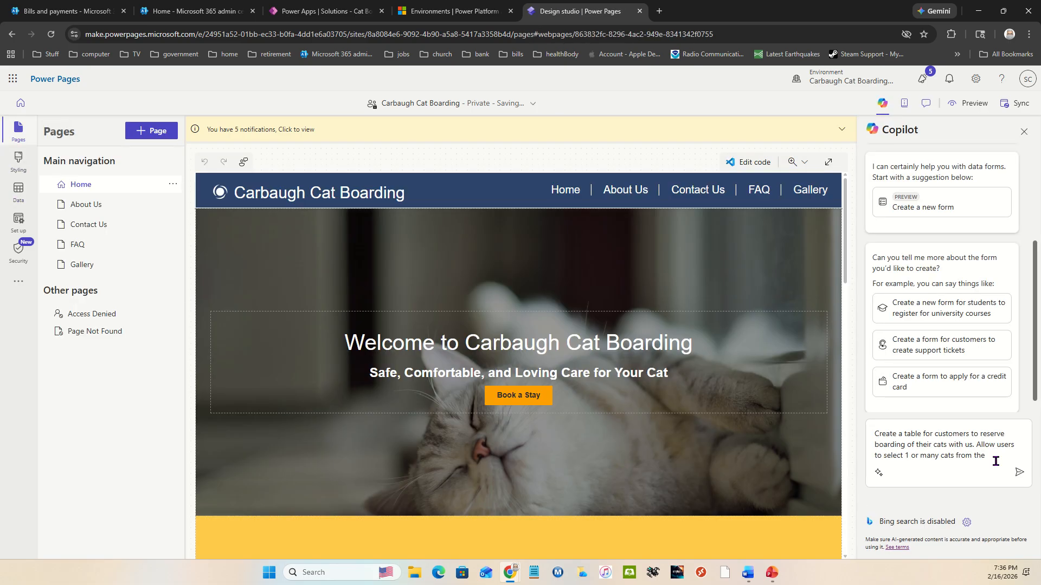
click(997, 461)
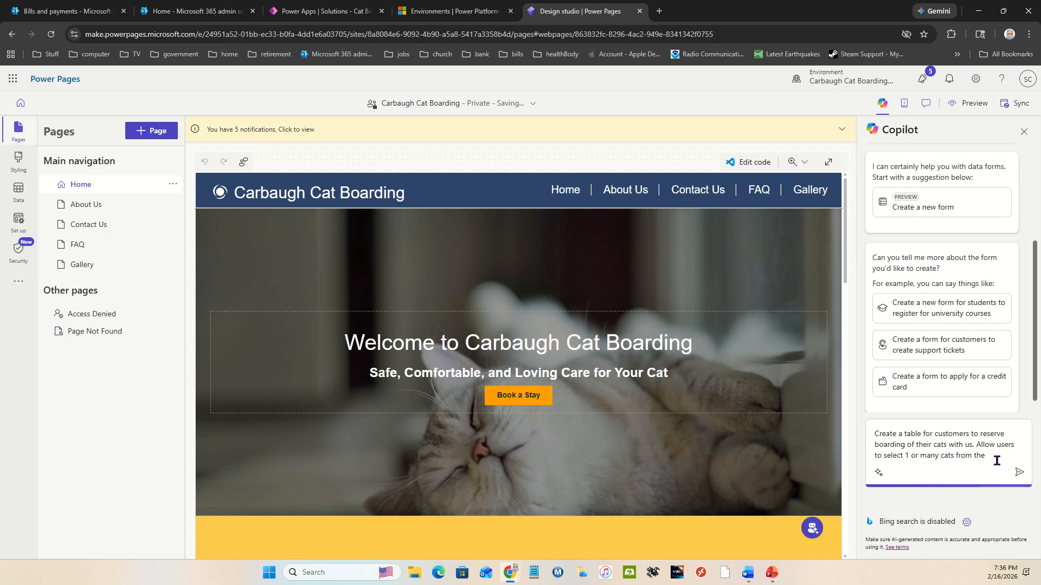
text(Pet table and)
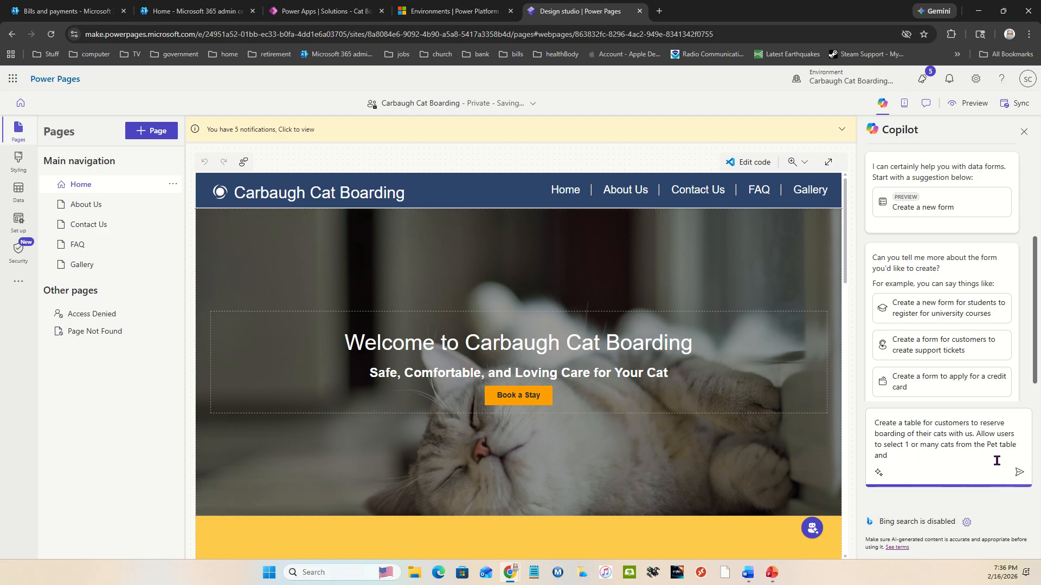
text( sepc)
key(BackSpace)
key(BackSpace)
key(BackSpace)
key(BackSpace)
key(BackSpace)
key(BackSpace)
key(BackSpace)
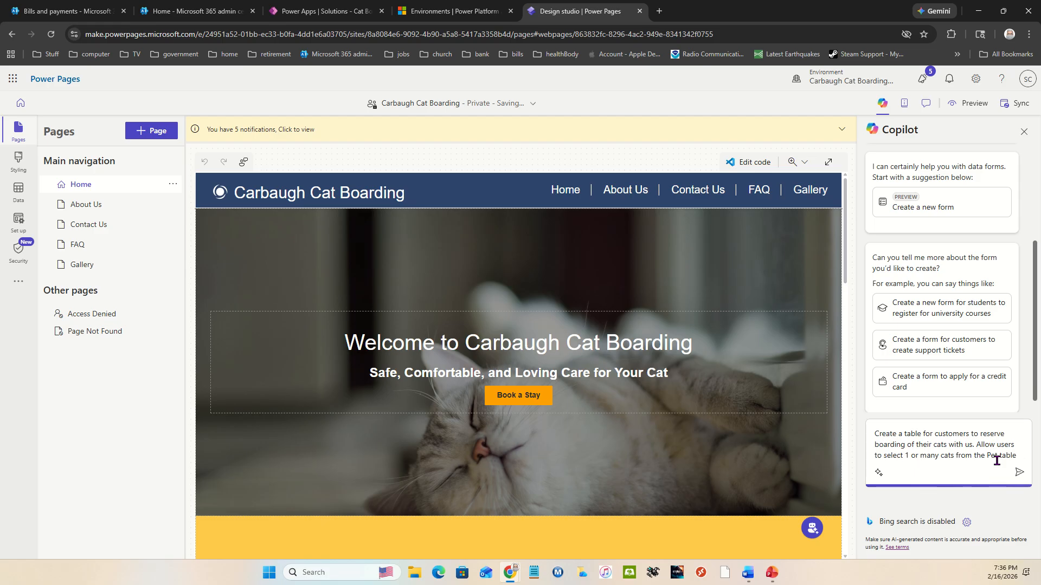
text(.)
click(1019, 473)
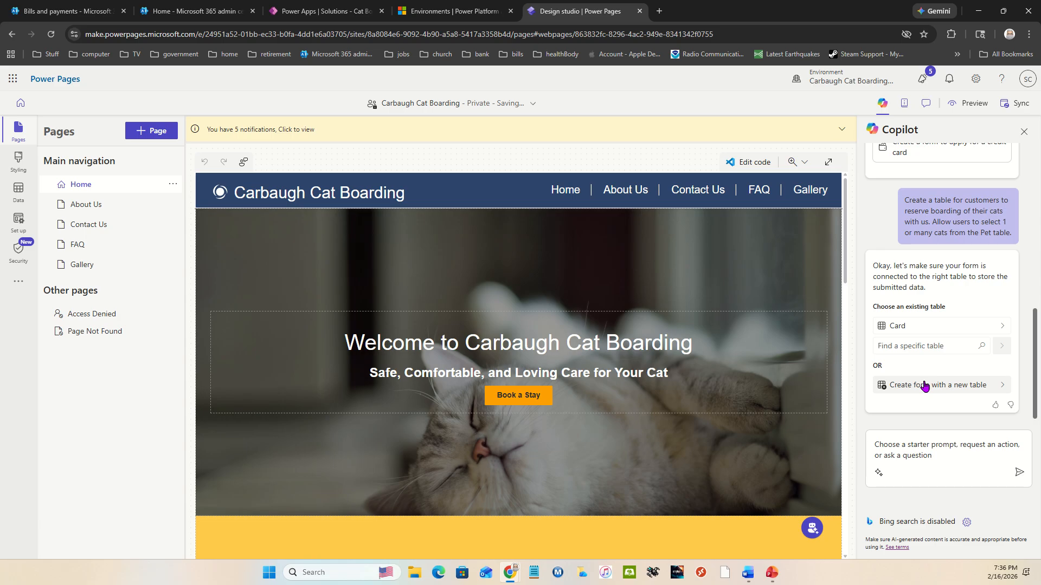
Step: Have Copilot create the reservation form with a new table instead of an existing one
click(936, 345)
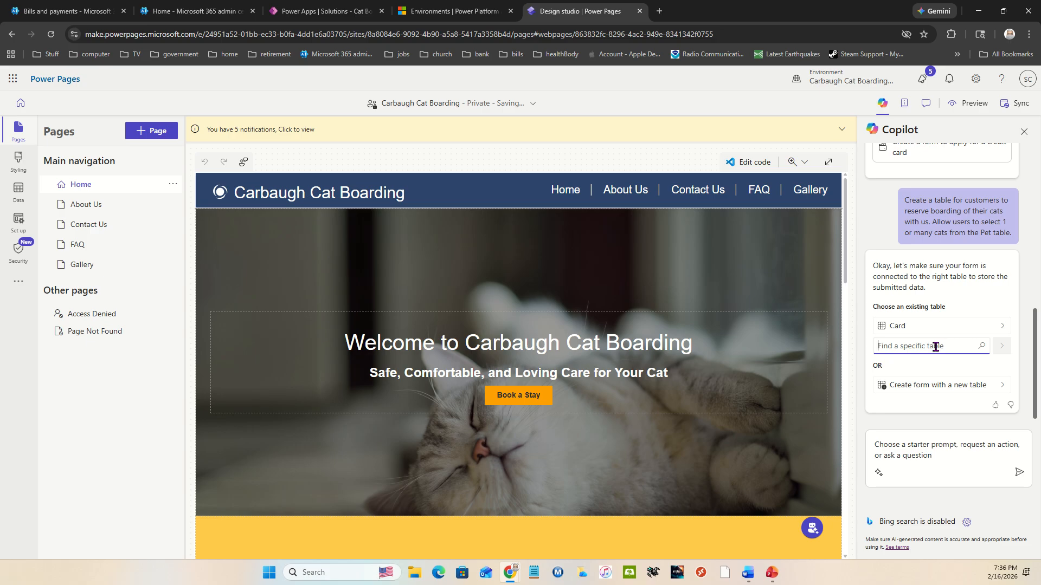
click(924, 345)
click(927, 384)
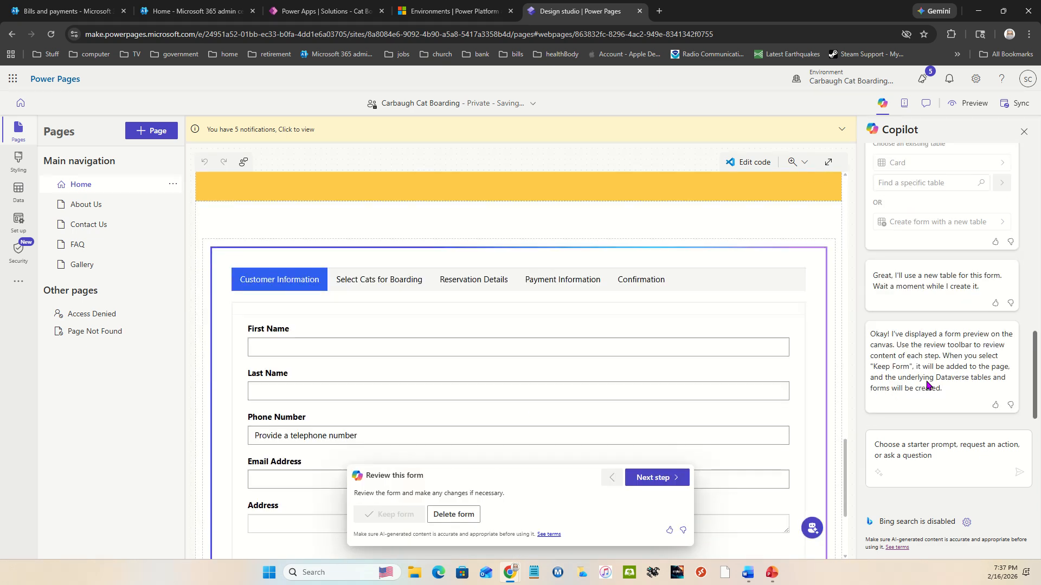
Step: Review each step of the generated reservation form from Customer Information through Confirmation, and keep the form
scroll(407, 323, down, 1)
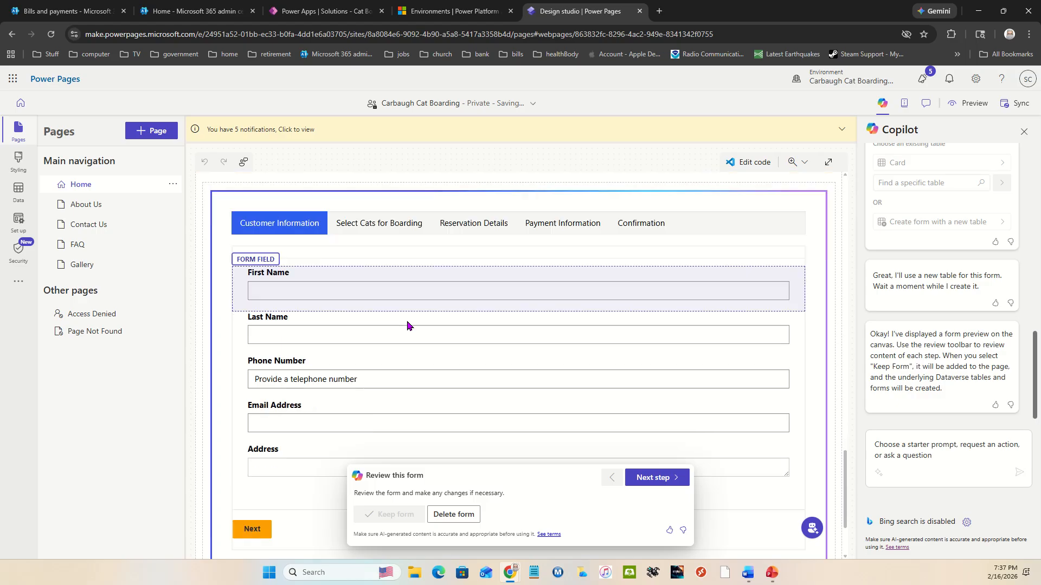
scroll(408, 324, down, 2)
scroll(407, 324, up, 4)
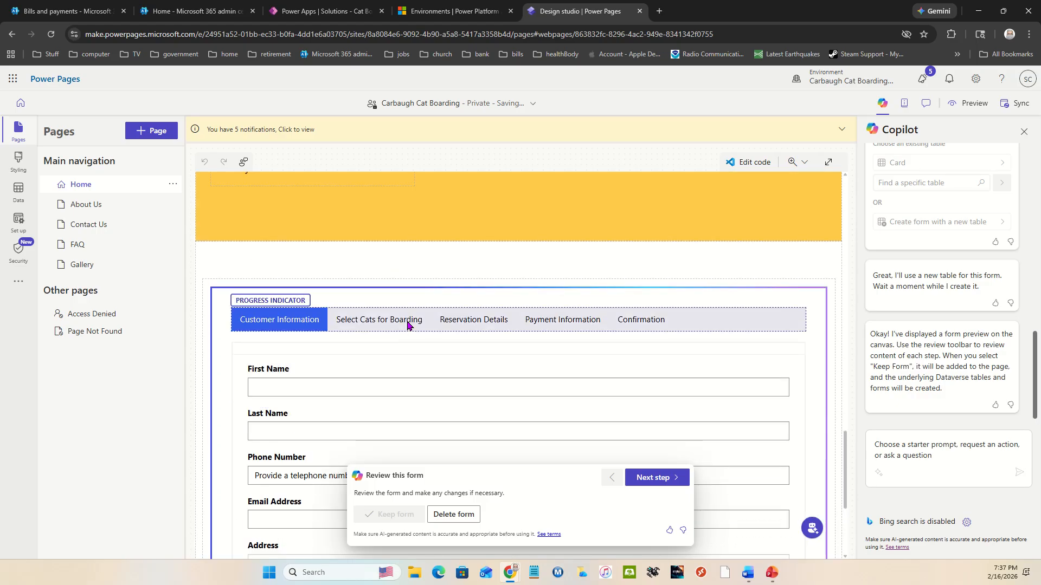
click(661, 478)
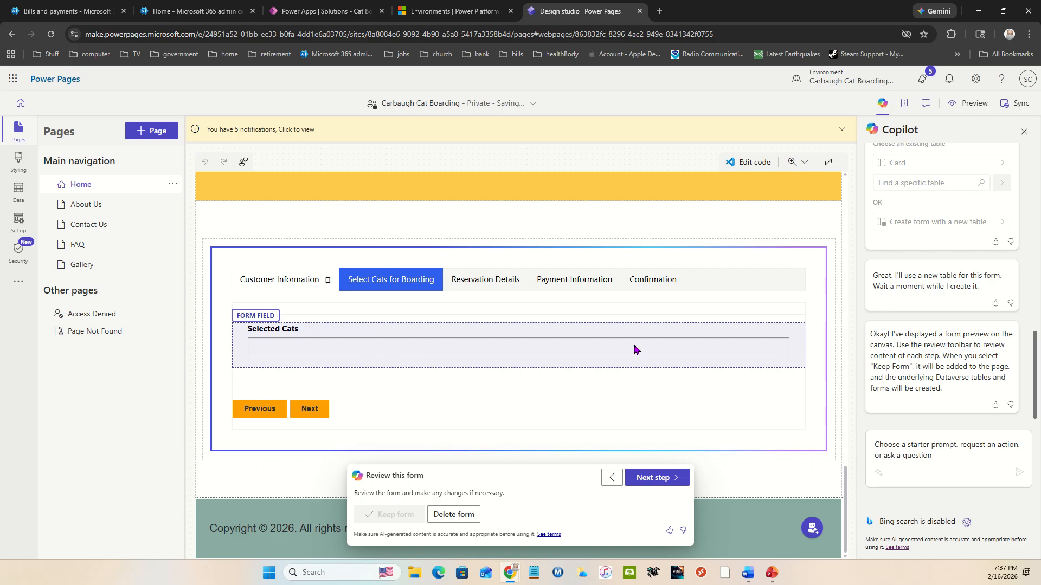
click(669, 478)
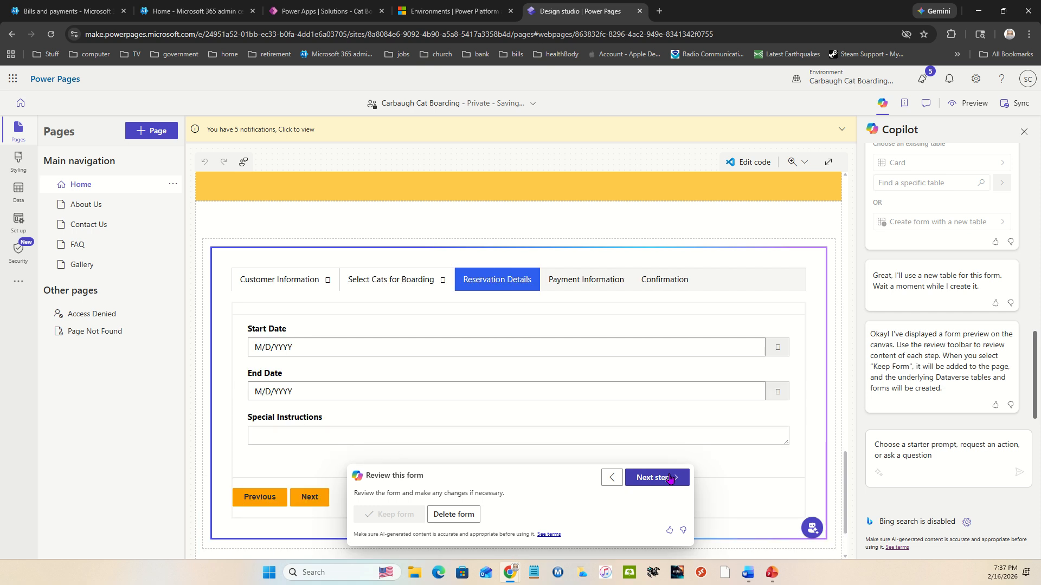
click(670, 477)
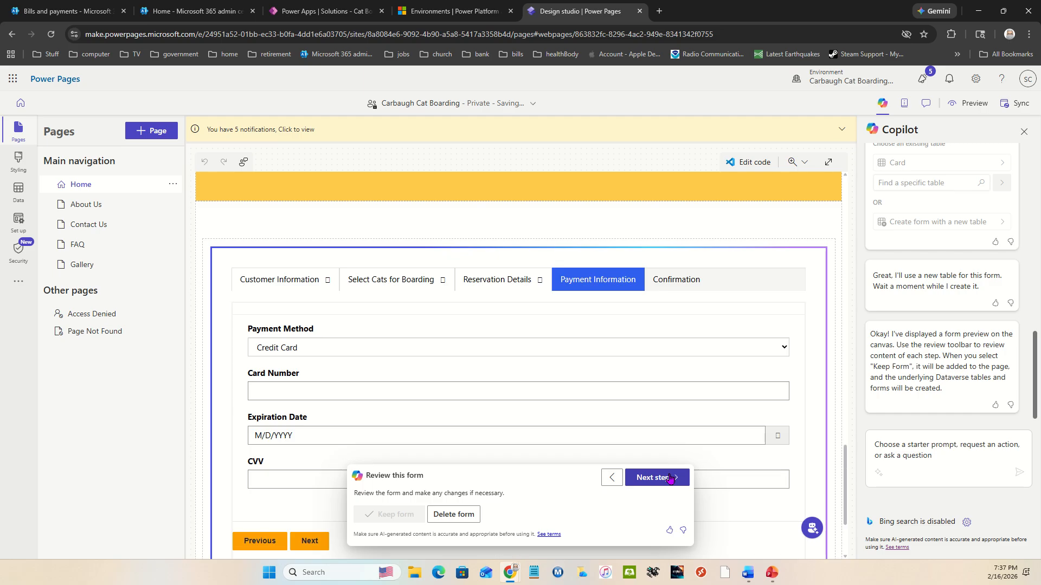
click(669, 478)
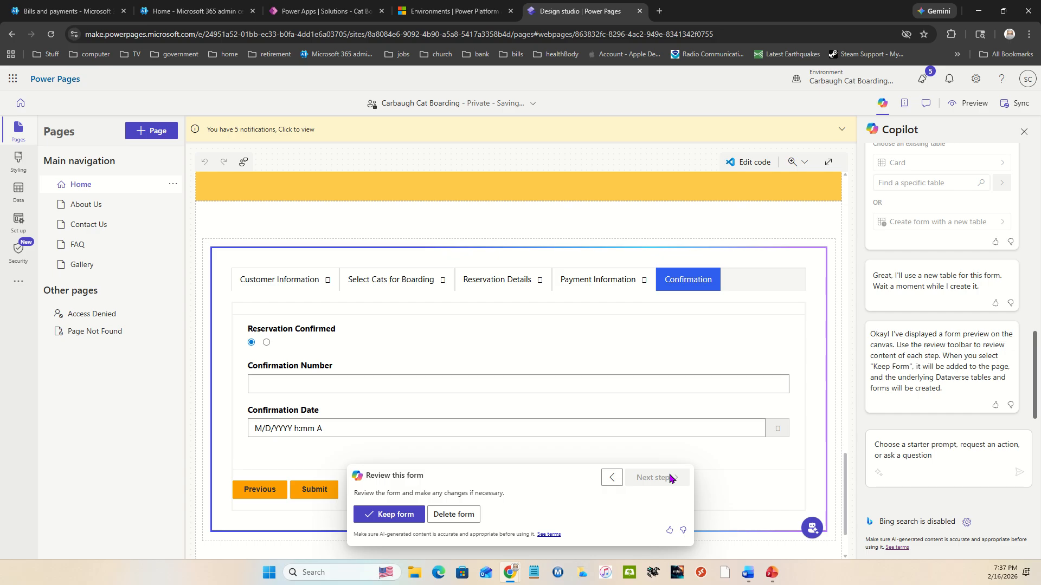
click(381, 519)
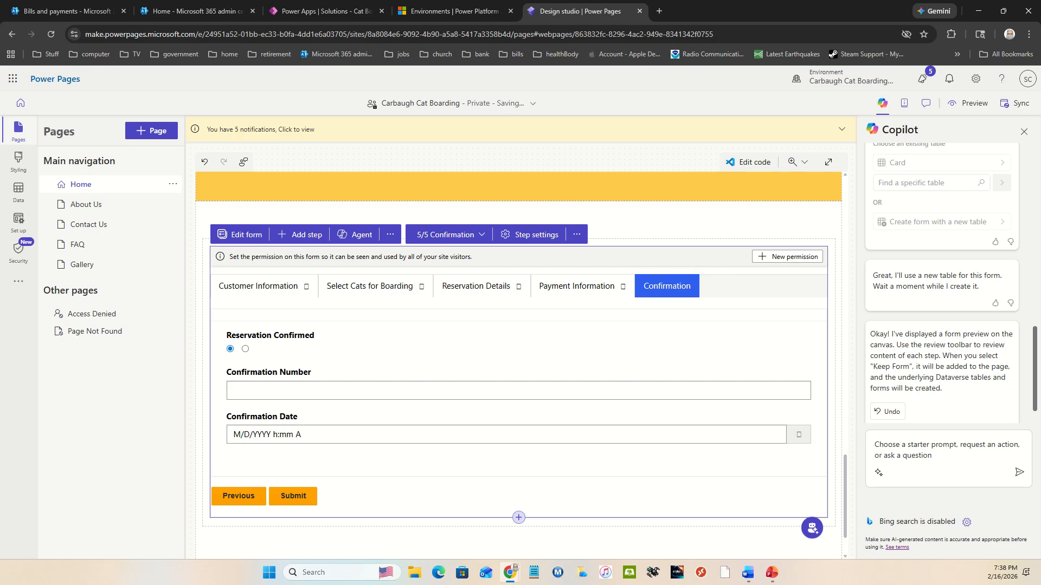
key(alt+Tab)
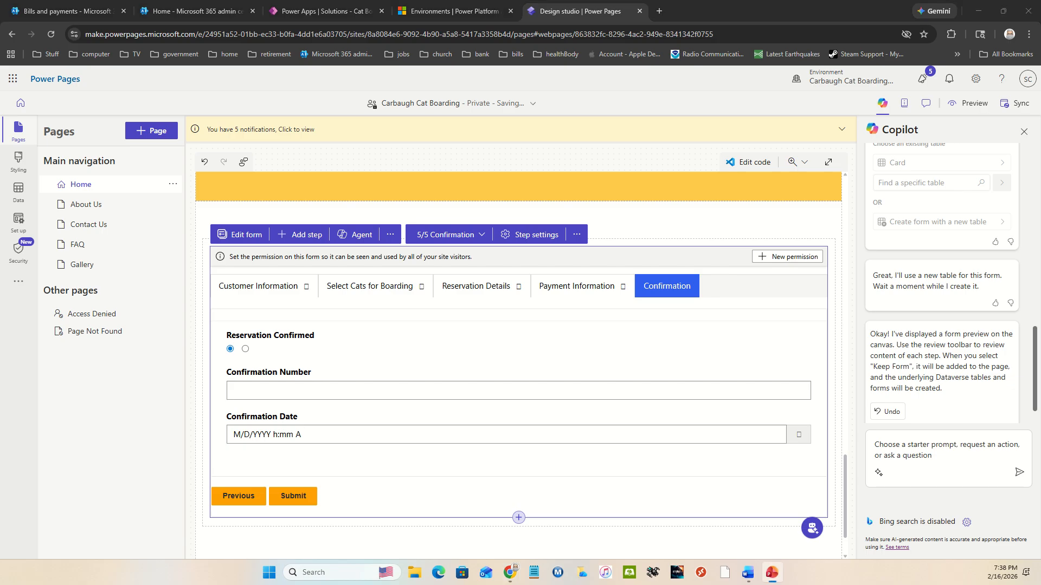